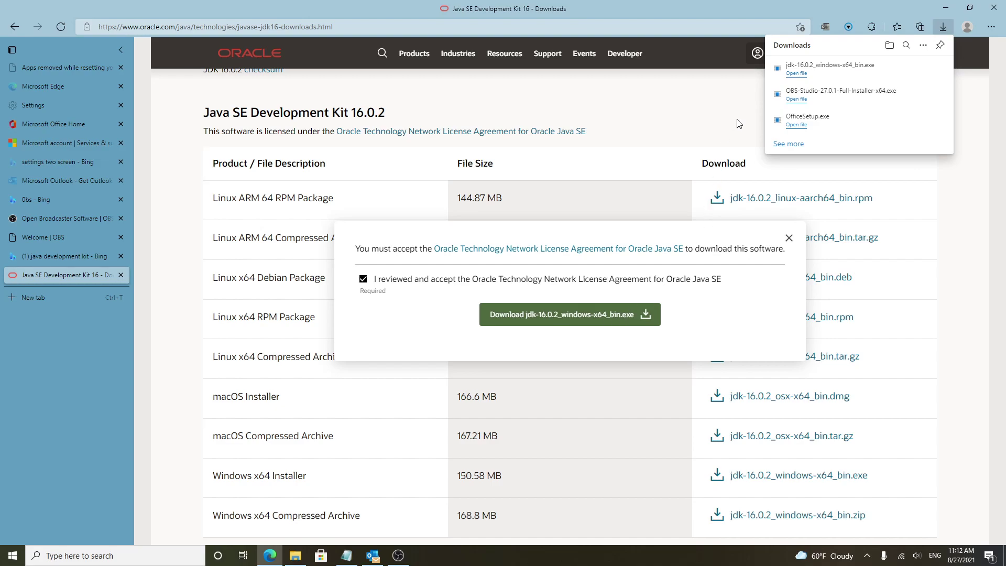
Step: Install the downloaded JDK 16.0.2 to C:\Program Files\Java\jdk-16.0.2 and line up the stray PythonPictures icon with the other desktop icons
left_click(795, 74)
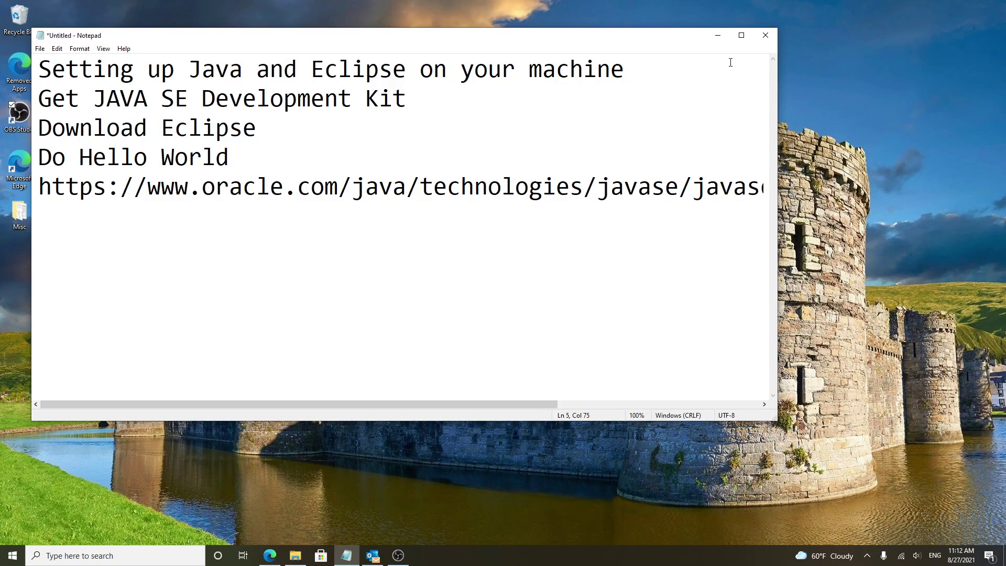
left_click(718, 35)
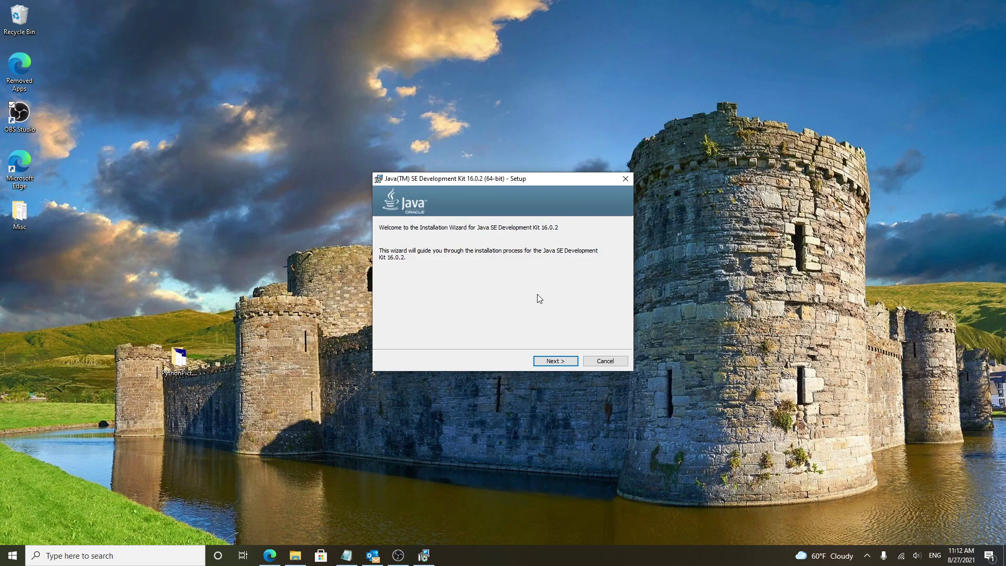
left_click(556, 361)
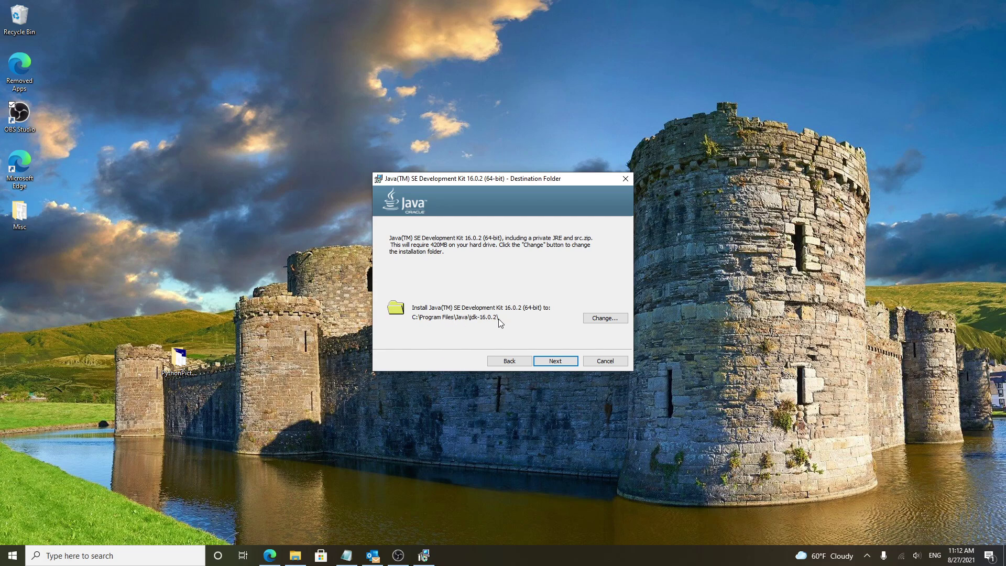
left_click(556, 361)
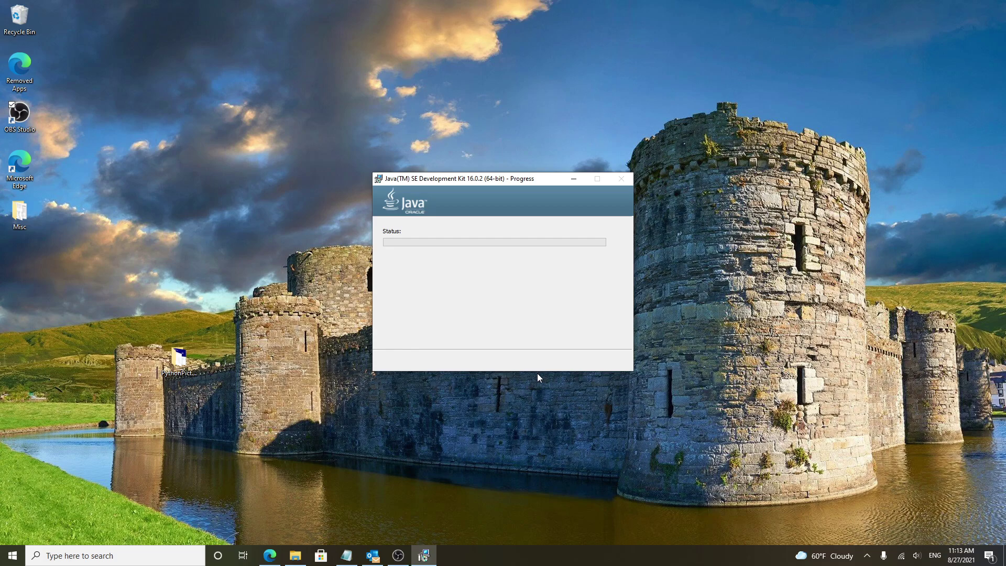
left_click_drag(178, 360, 52, 270)
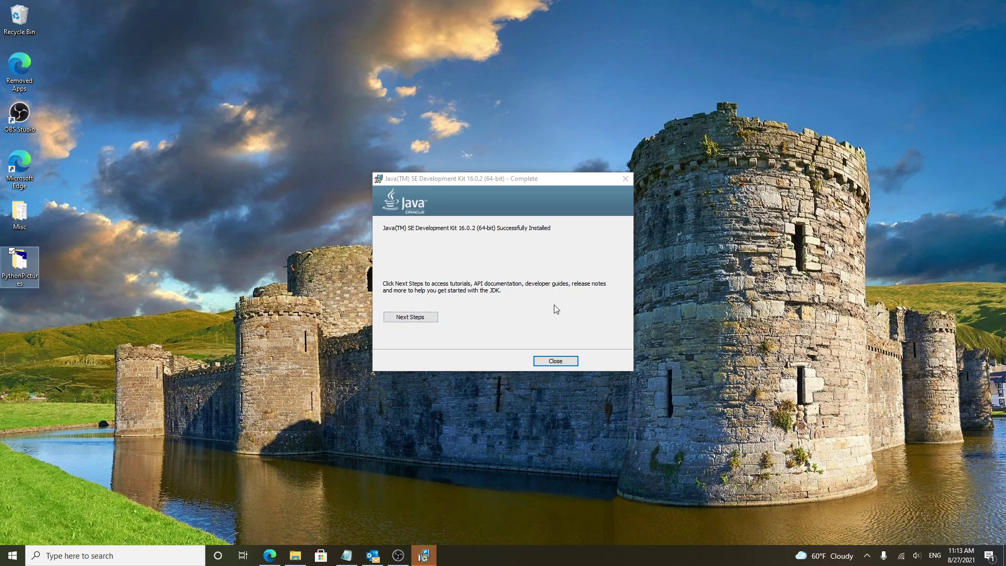
left_click(561, 360)
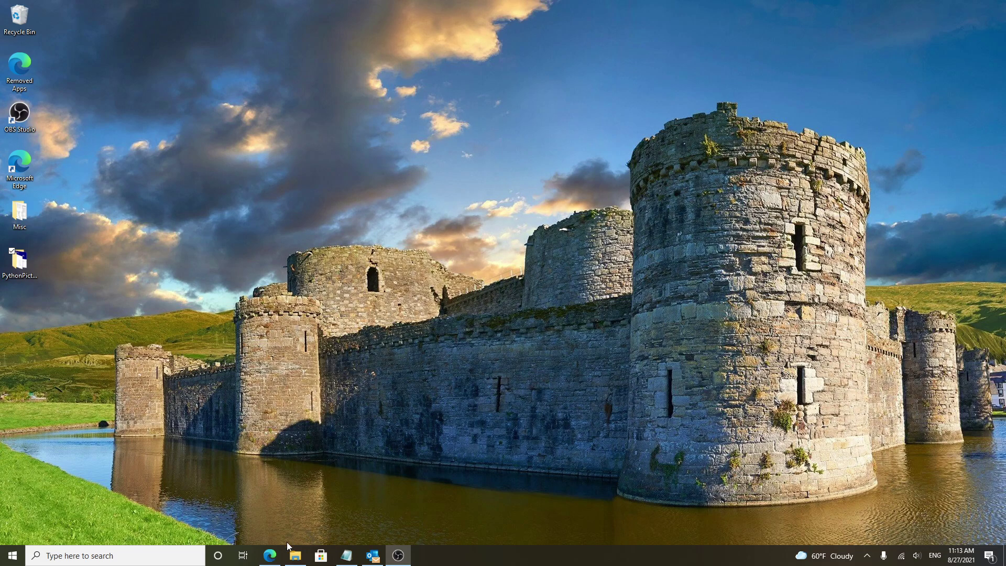
left_click(270, 555)
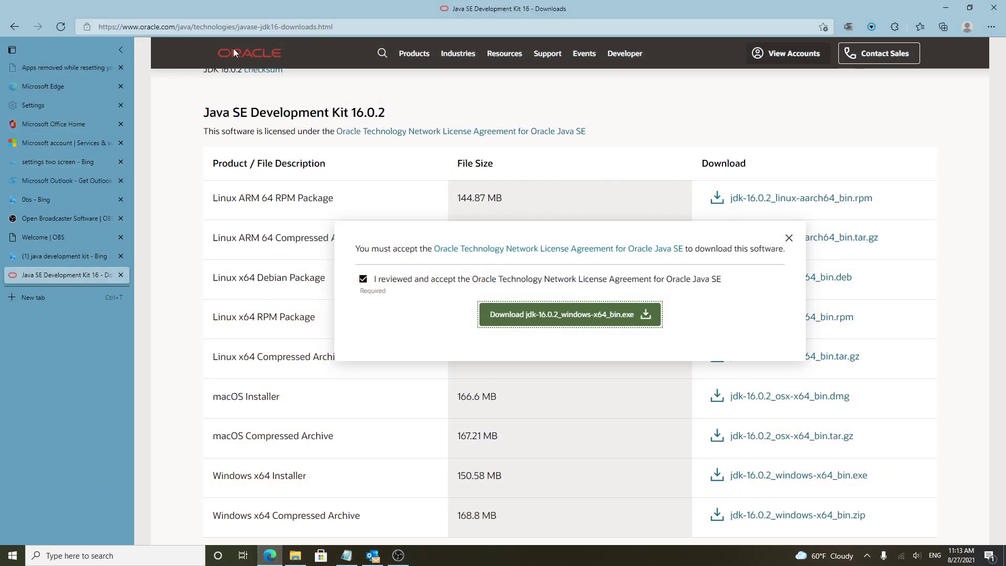
left_click(353, 31)
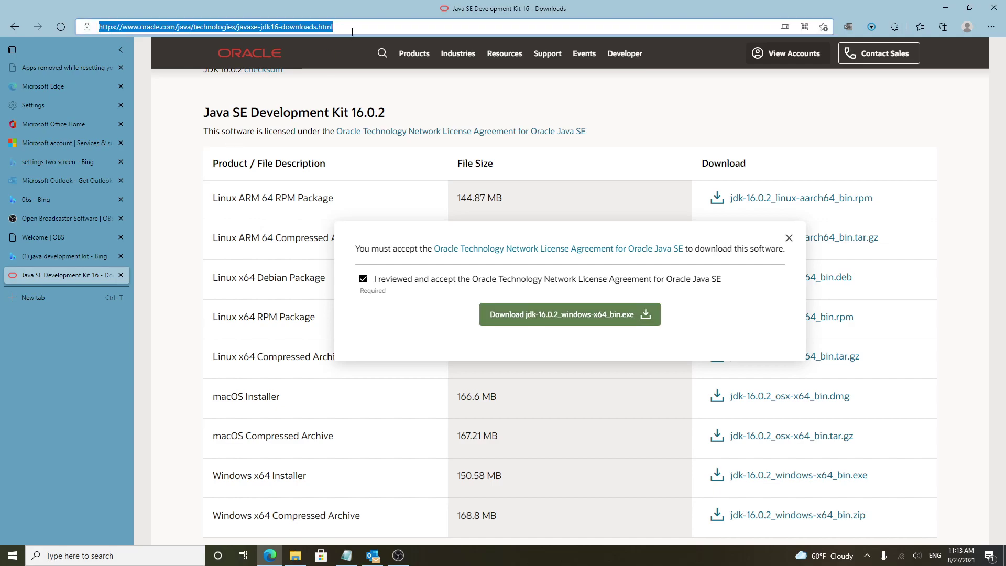
type("Eclipse")
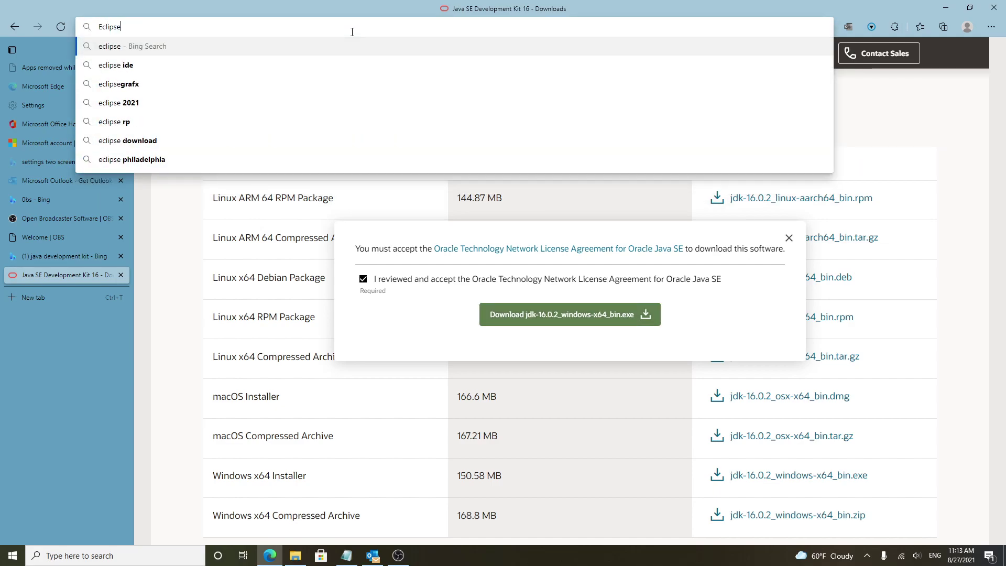
left_click(124, 67)
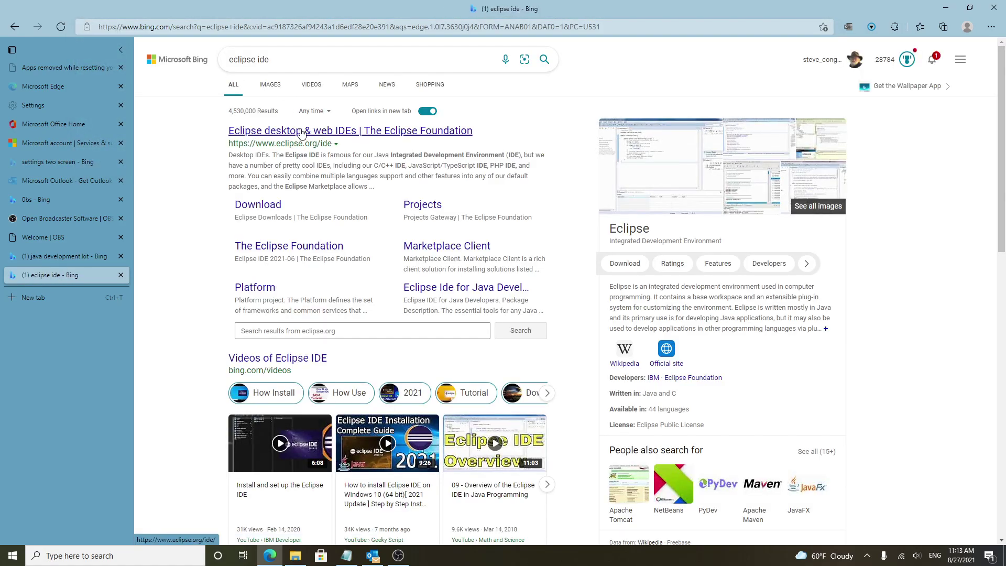
left_click(341, 137)
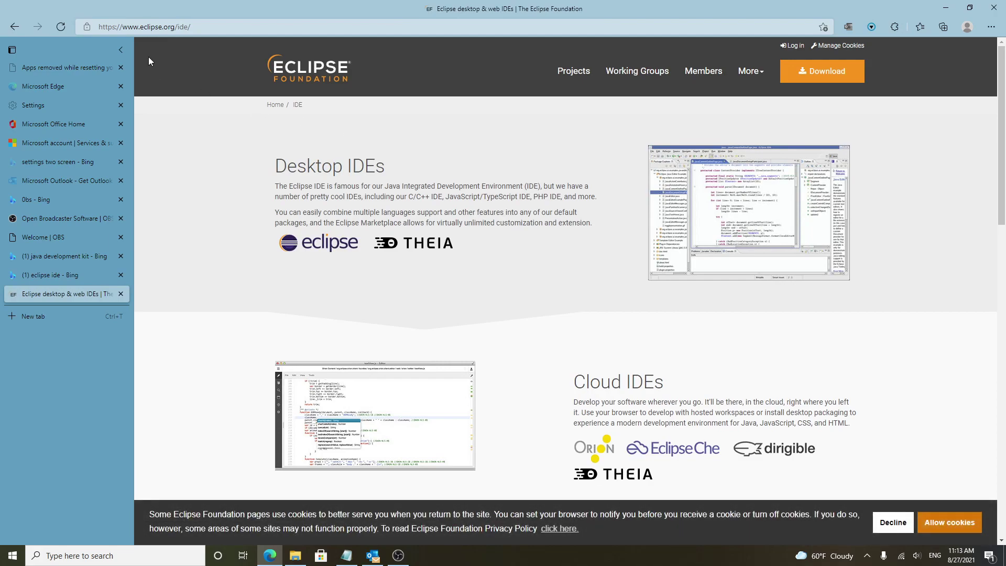
left_click_drag(195, 27, 96, 25)
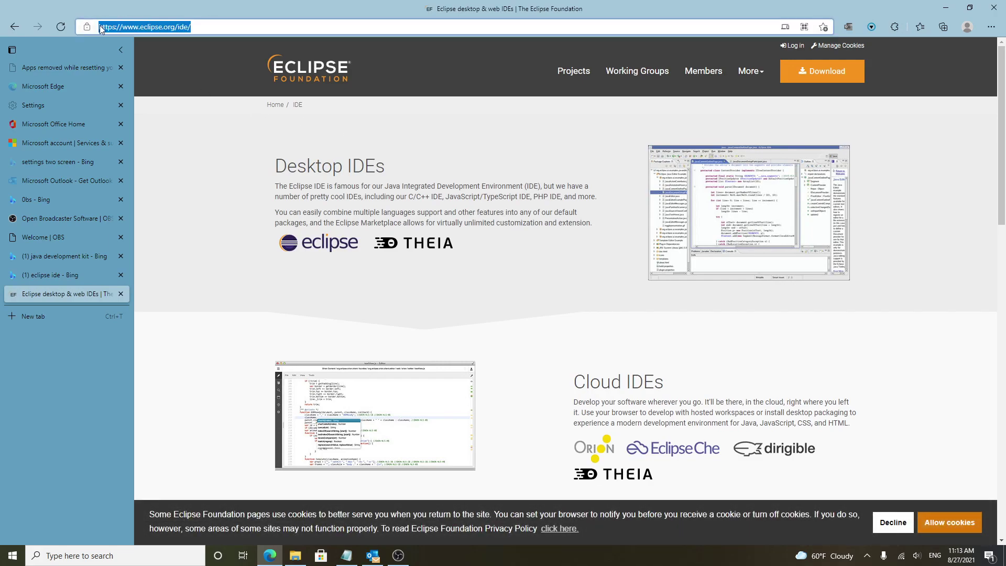
right_click(140, 30)
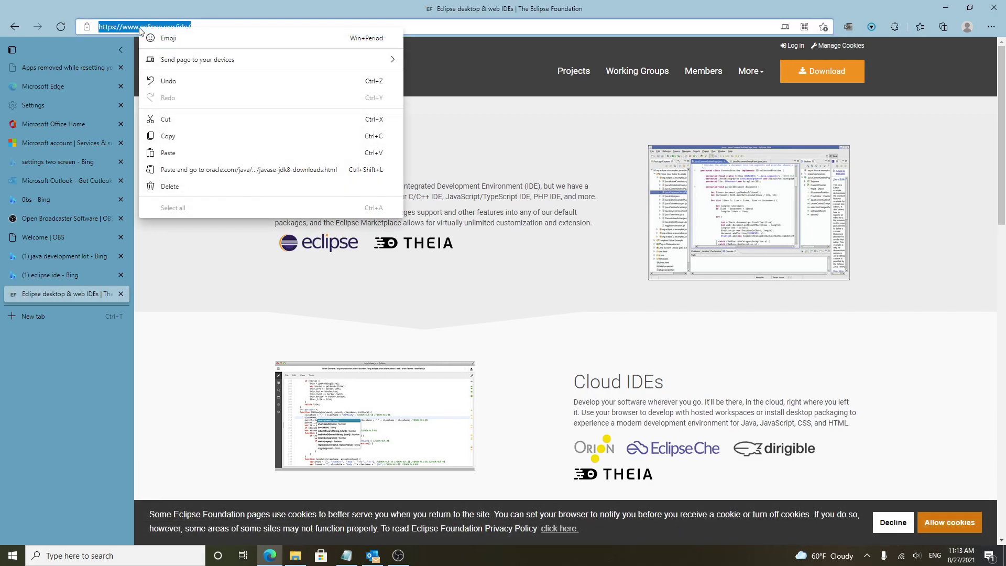
left_click(175, 136)
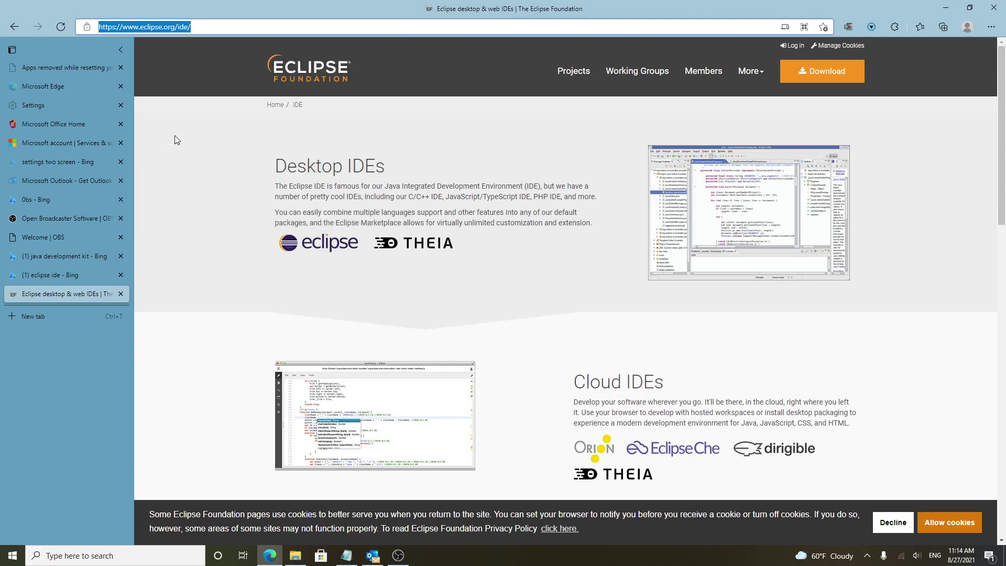
left_click(346, 557)
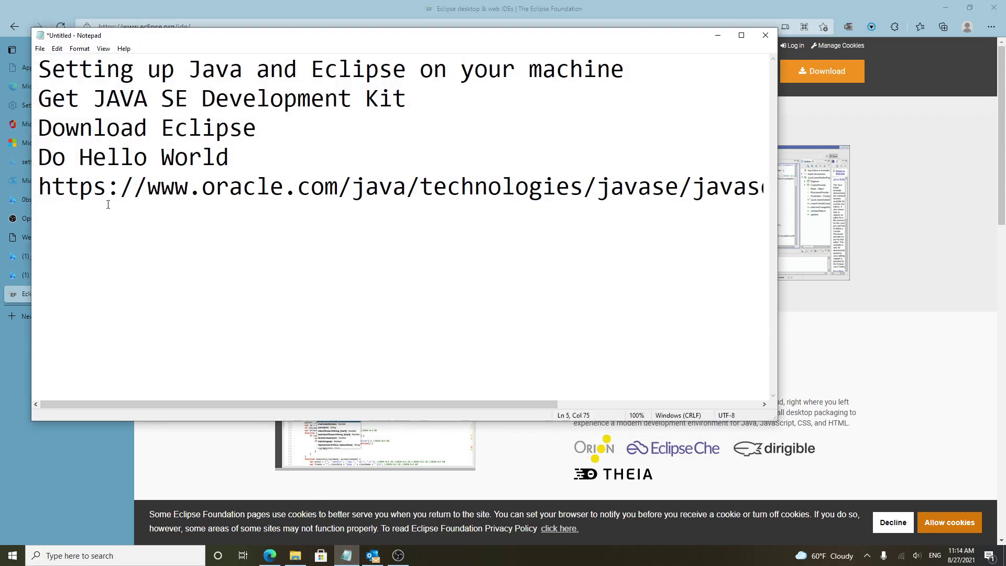
left_click(55, 216)
left_click(763, 190)
left_click_drag(542, 405, 731, 404)
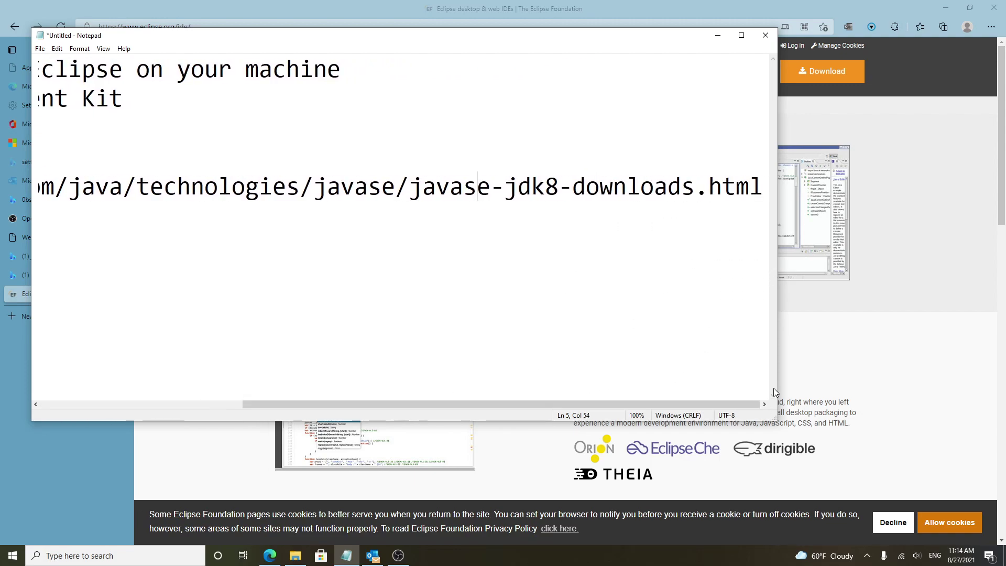
left_click(765, 188)
key("Return")
key("ctrl+v")
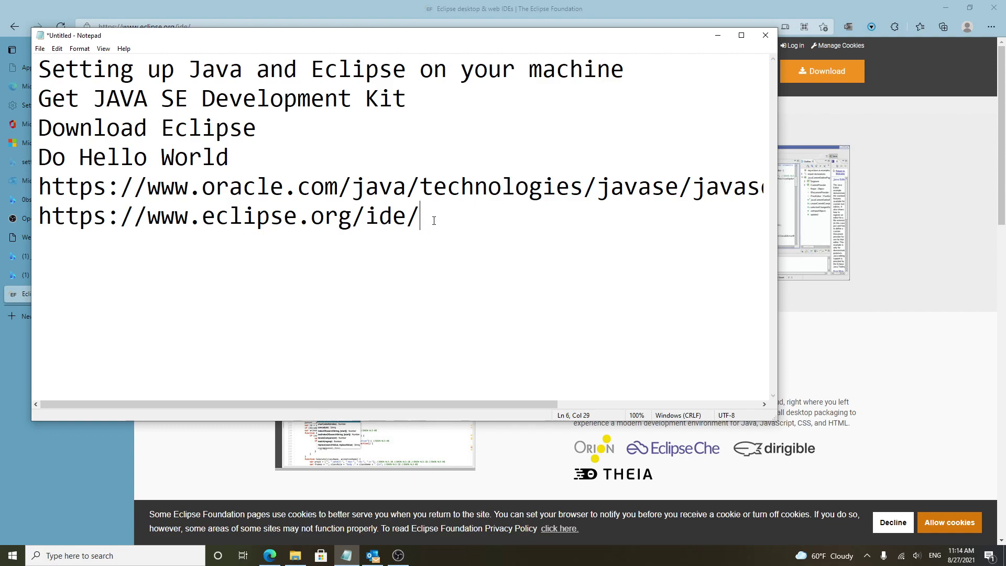
left_click(719, 36)
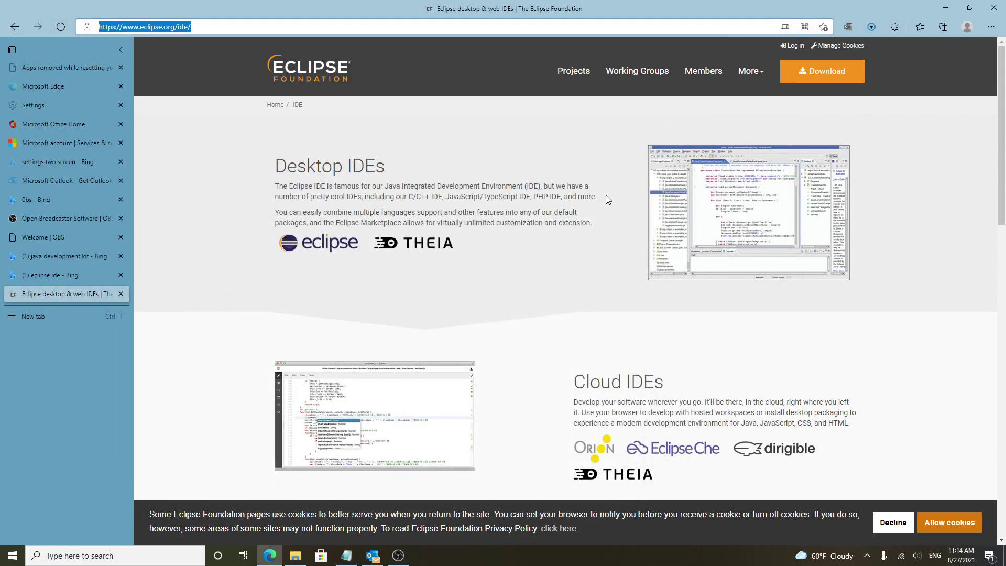
Step: Download the x86_64 installer for Eclipse IDE 2021-06 from the Eclipse site and minimize the browser
left_click(821, 75)
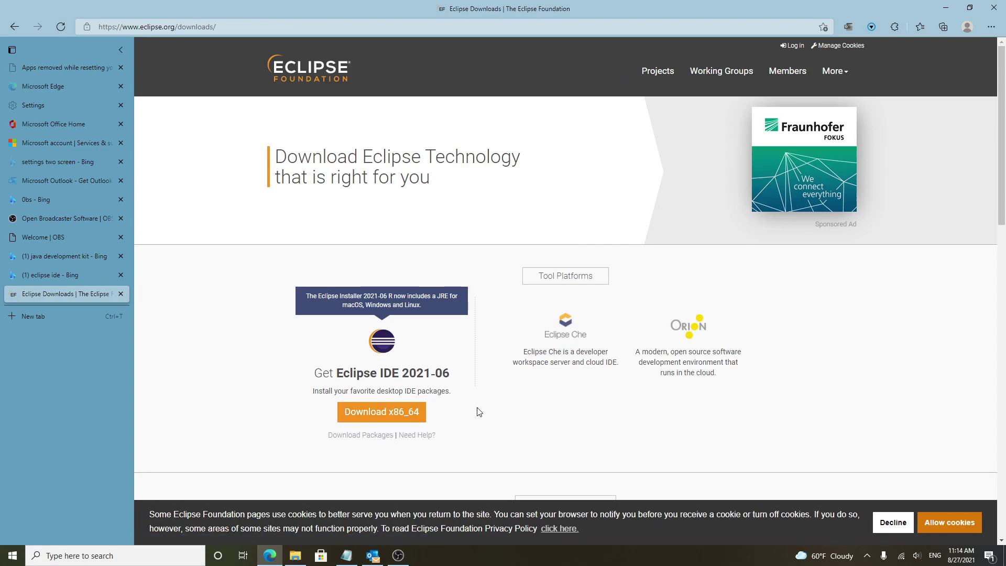
left_click(401, 414)
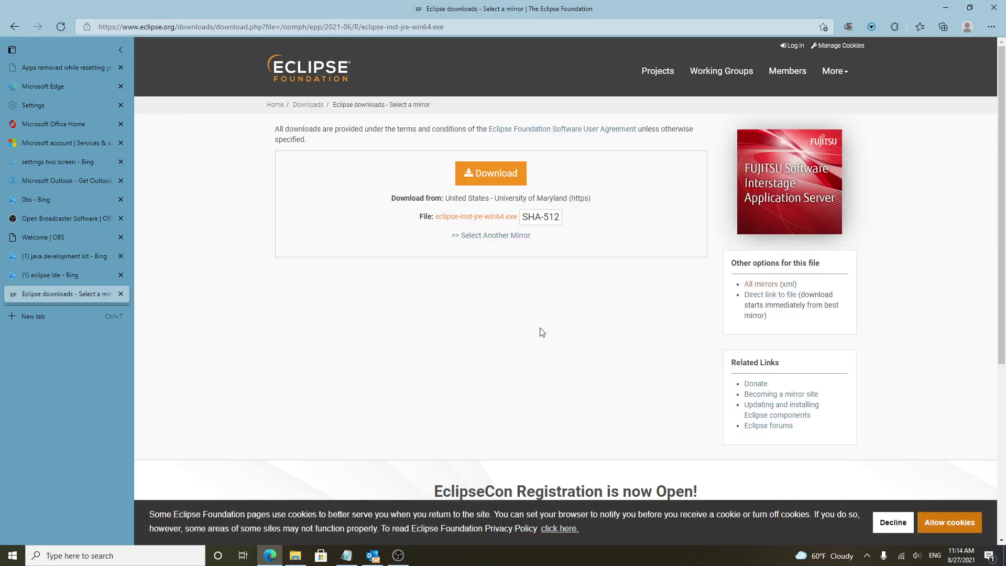
left_click(488, 180)
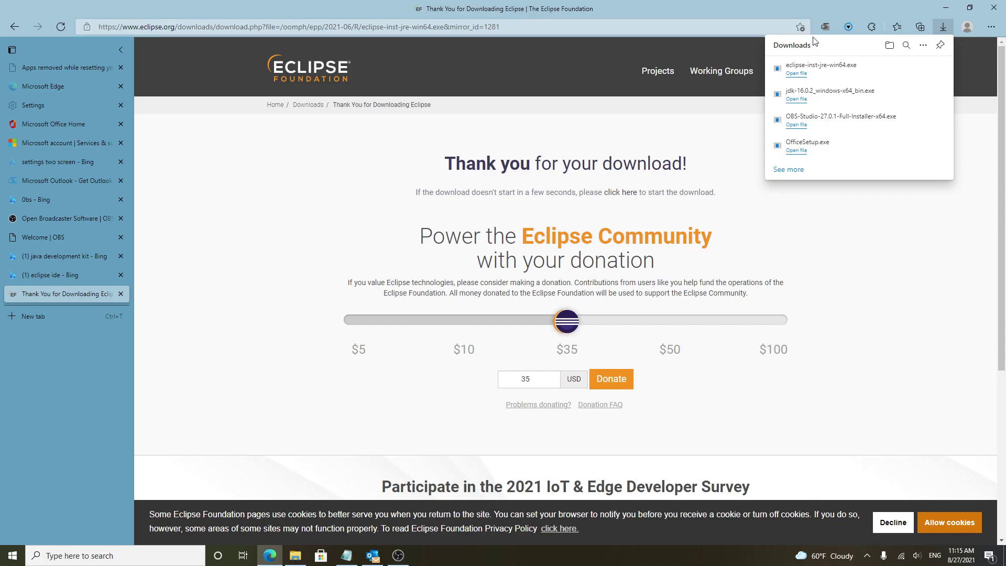
left_click(948, 9)
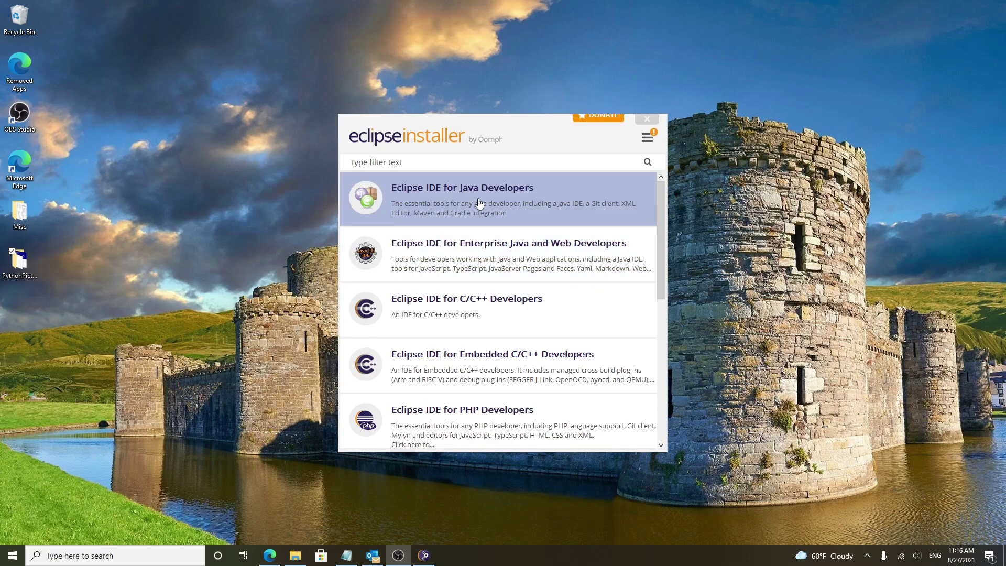
Step: Install Eclipse IDE for Java Developers with the default folder, start menu entry and desktop shortcut, accepting the software user agreement
scroll(507, 290, "down", 1)
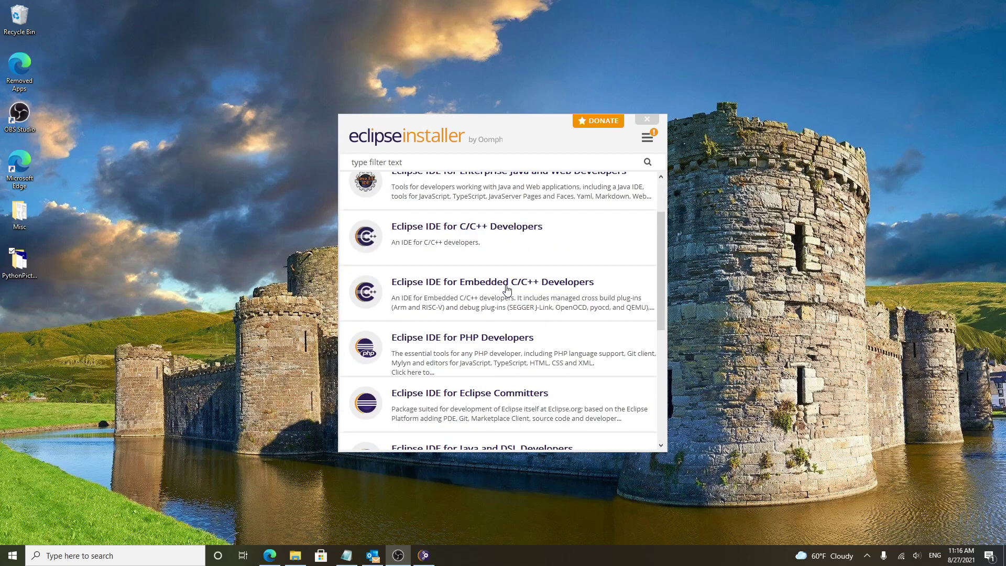
scroll(507, 290, "down", 3)
scroll(507, 290, "down", 1)
scroll(507, 289, "up", 5)
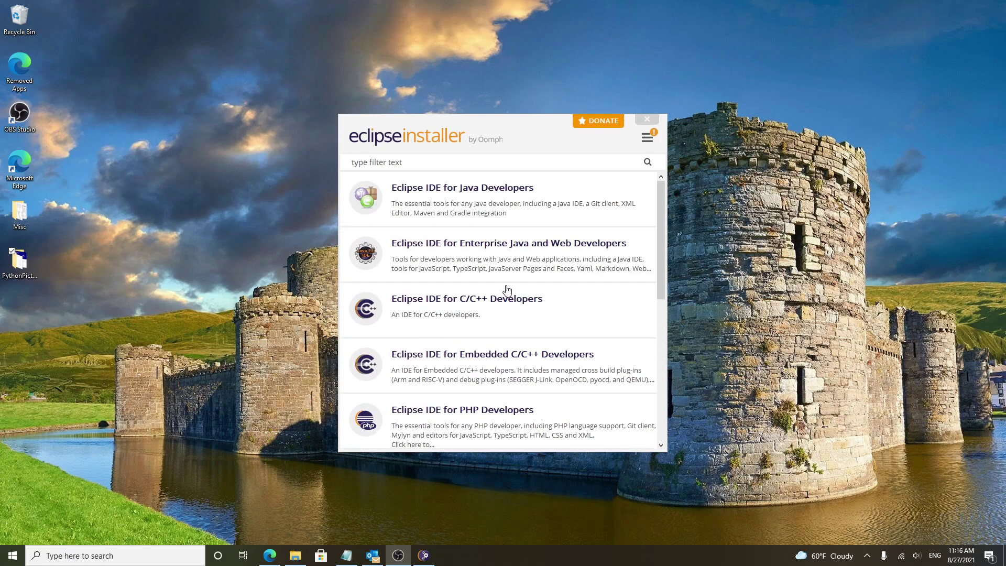
left_click(467, 191)
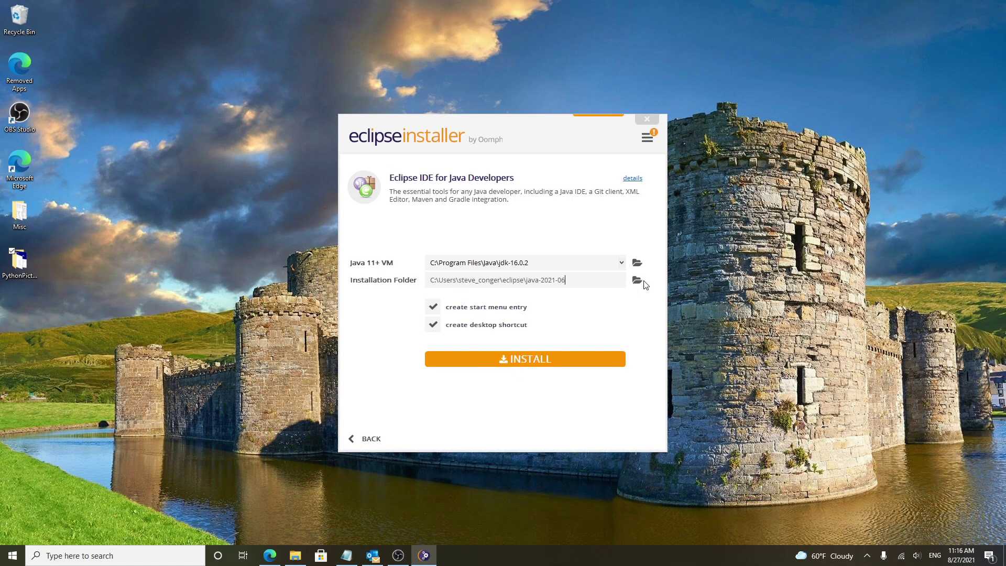
left_click(530, 360)
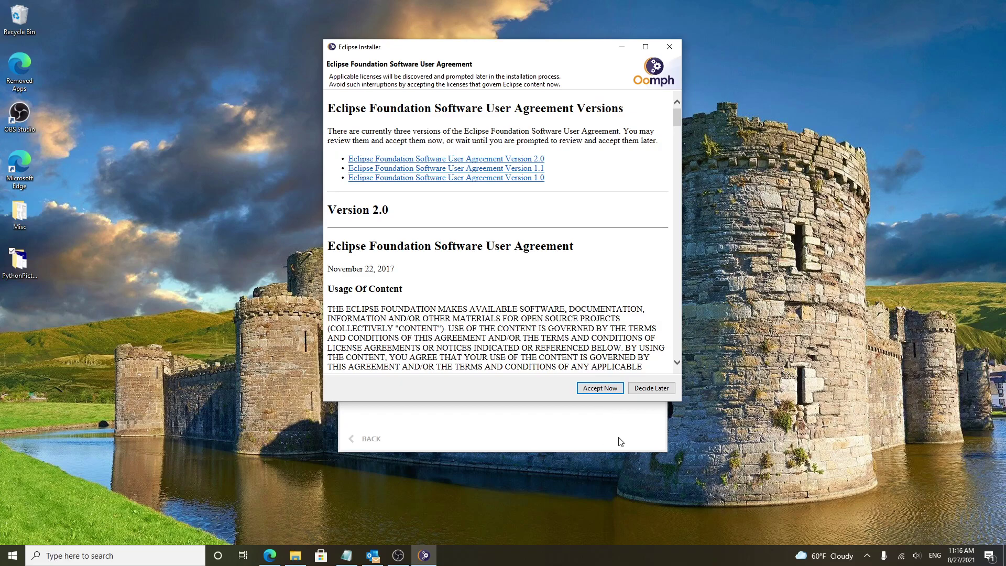
left_click(605, 391)
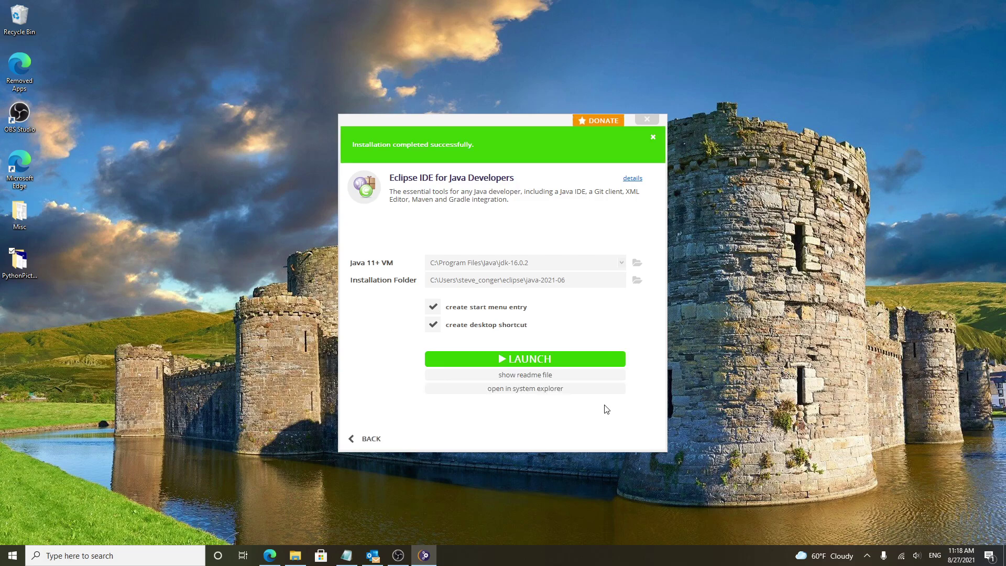
Step: Launch the installed Eclipse IDE using the default eclipse-workspace directory
left_click(533, 362)
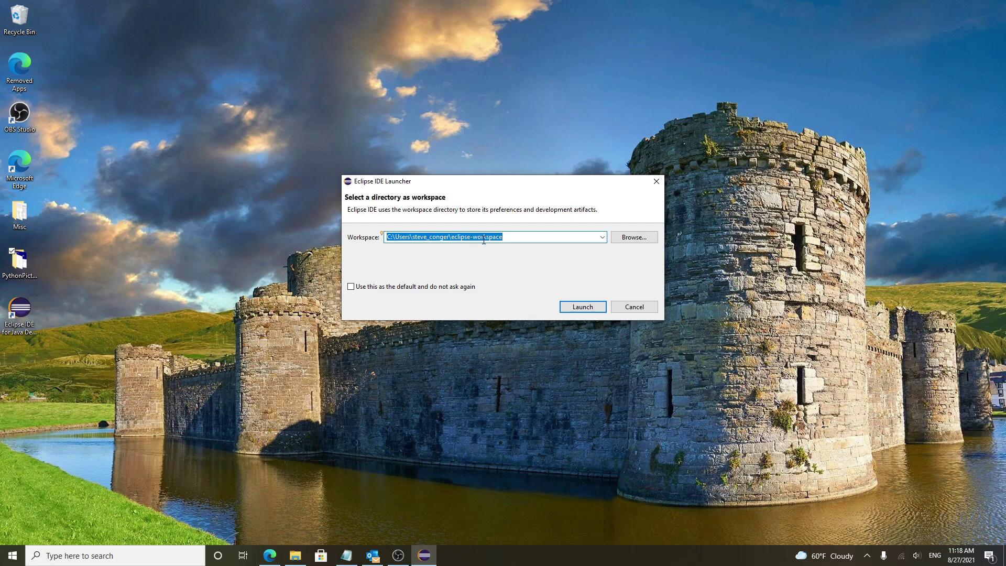
left_click(584, 307)
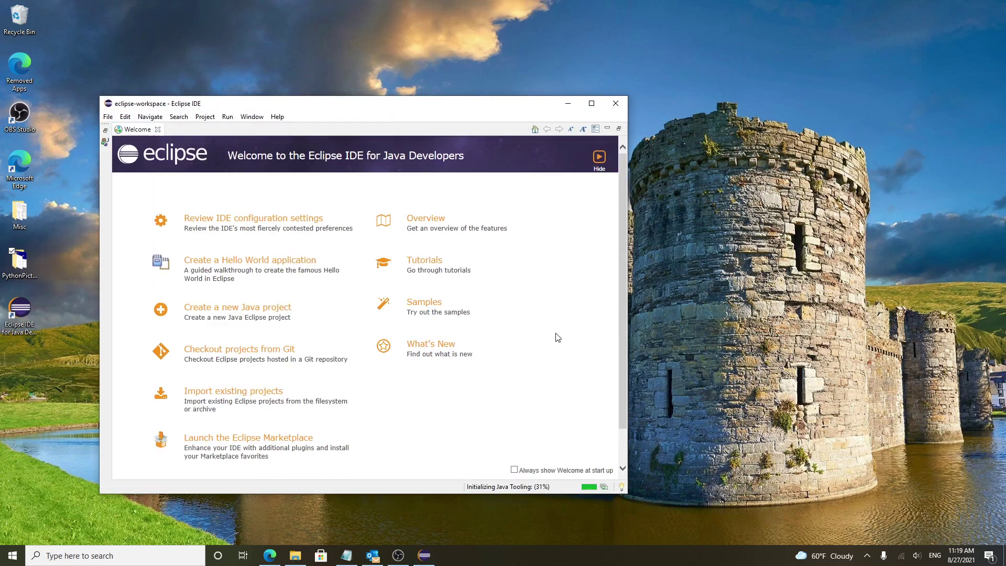
Step: Maximize the Eclipse window and open the guided walkthrough for creating a Hello World application
left_click_drag(454, 110, 470, 86)
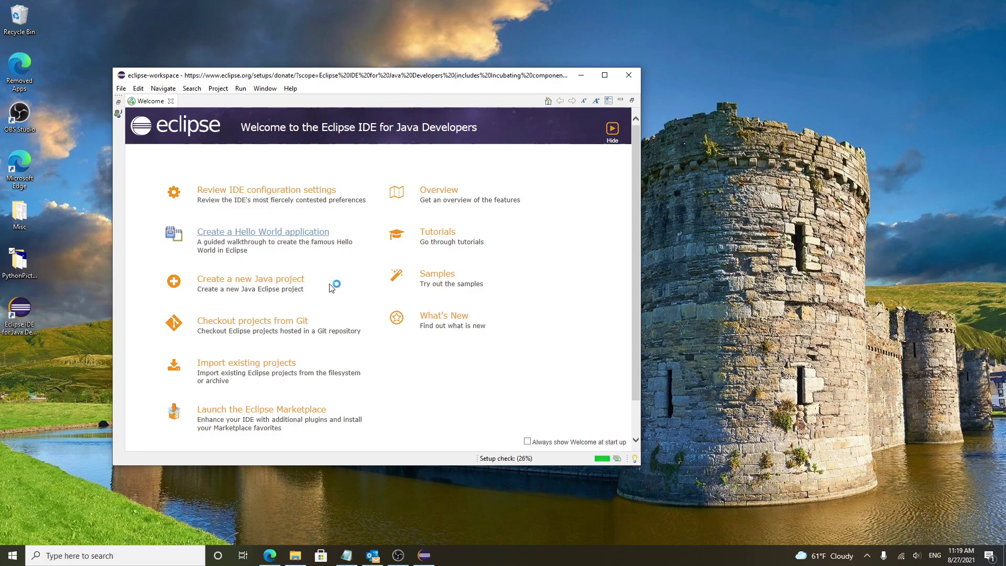
left_click(439, 202)
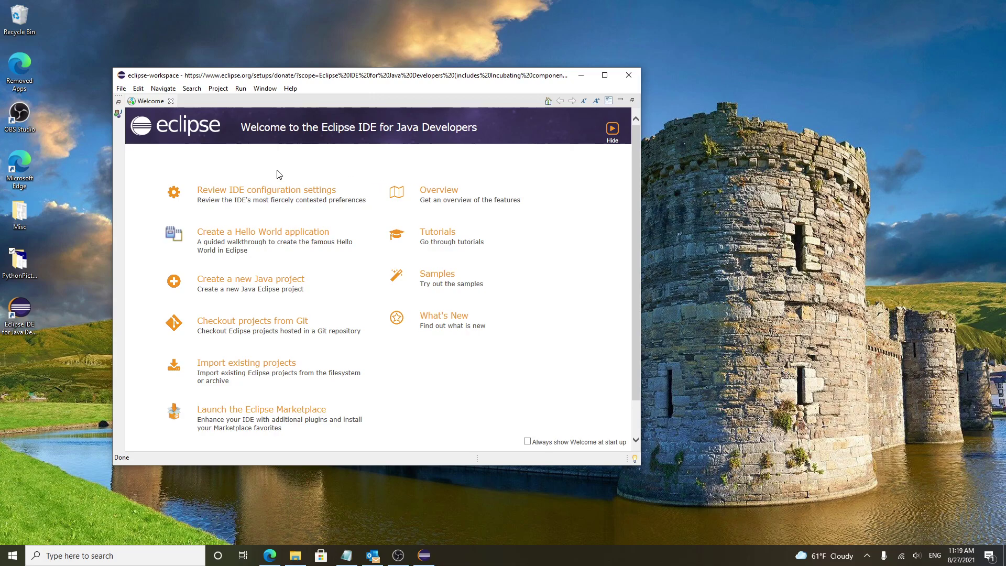
left_click(604, 76)
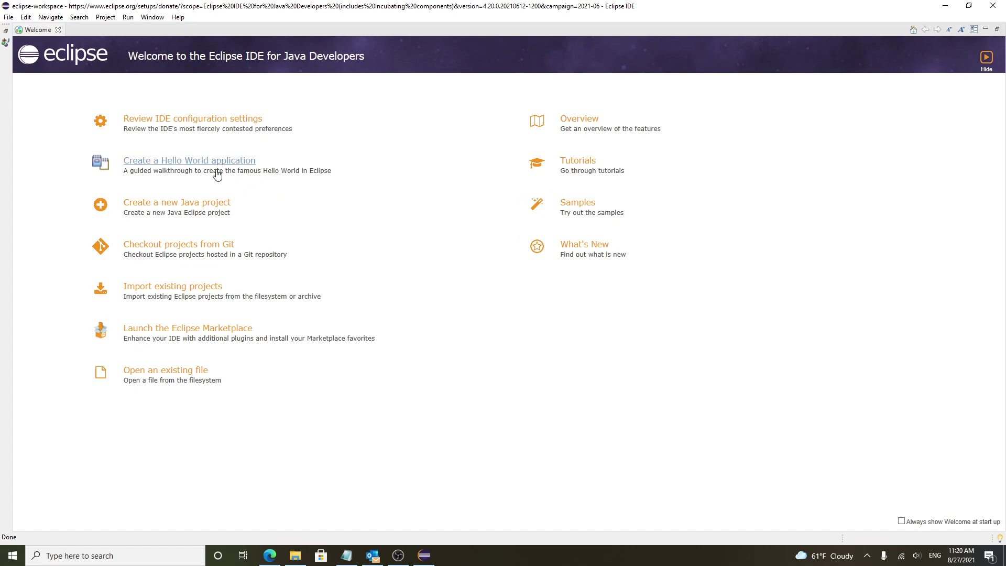
left_click(195, 160)
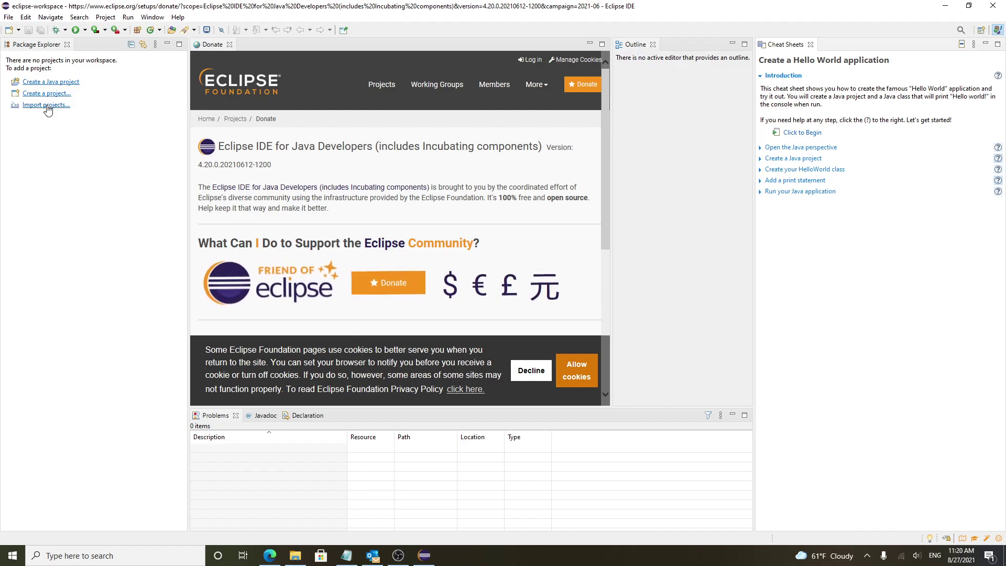
left_click(9, 17)
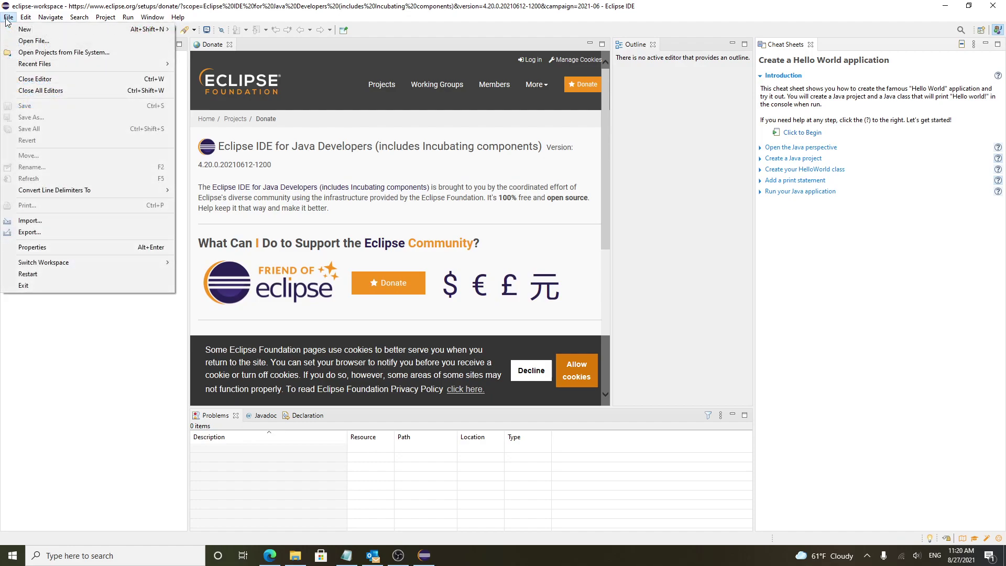
mouse_move(16, 33)
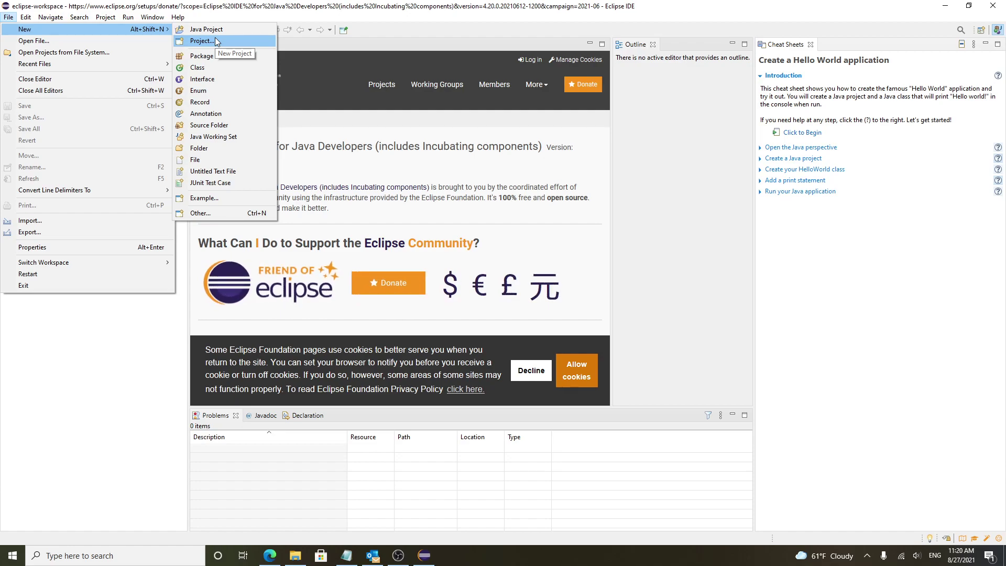
left_click(216, 68)
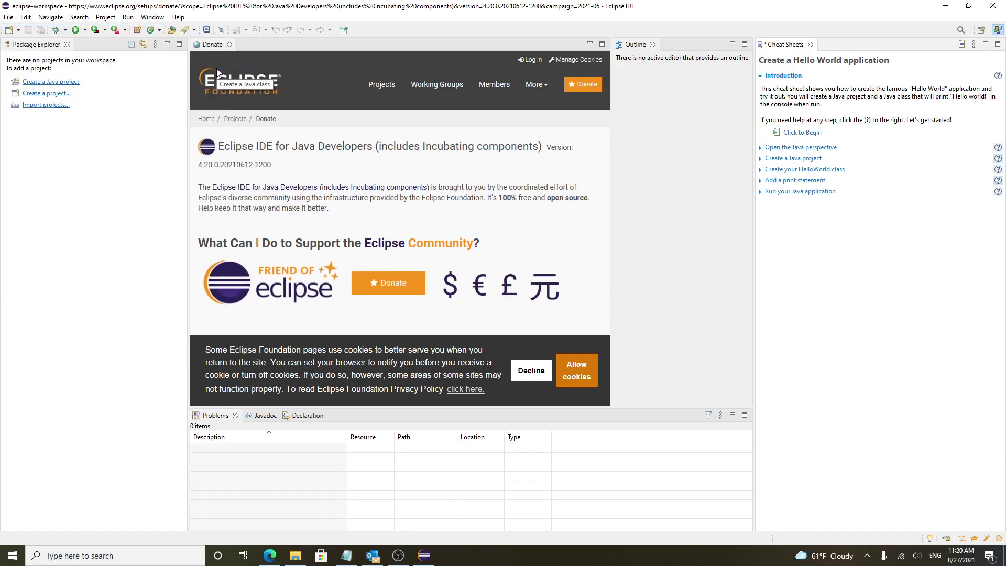
left_click(437, 112)
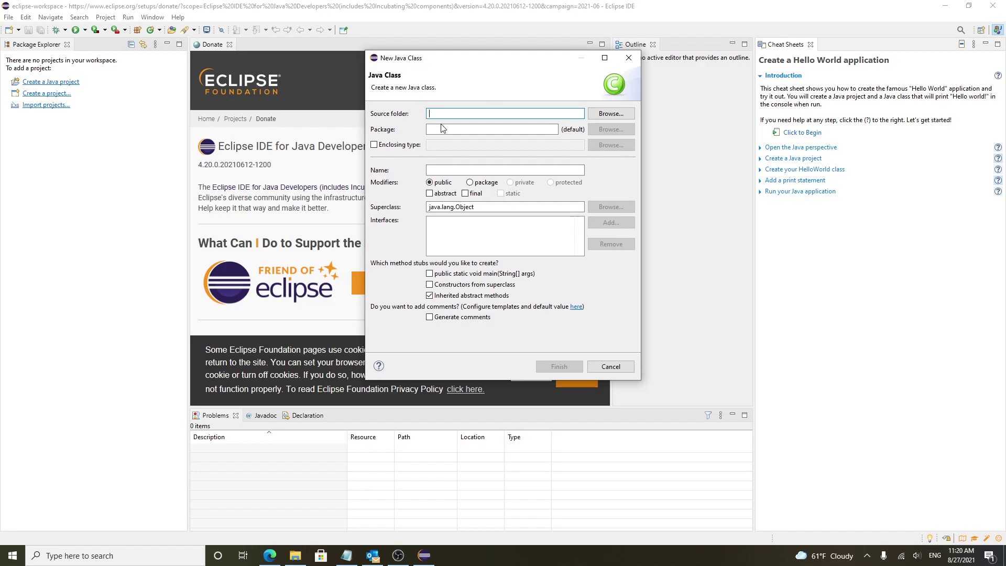
left_click(609, 114)
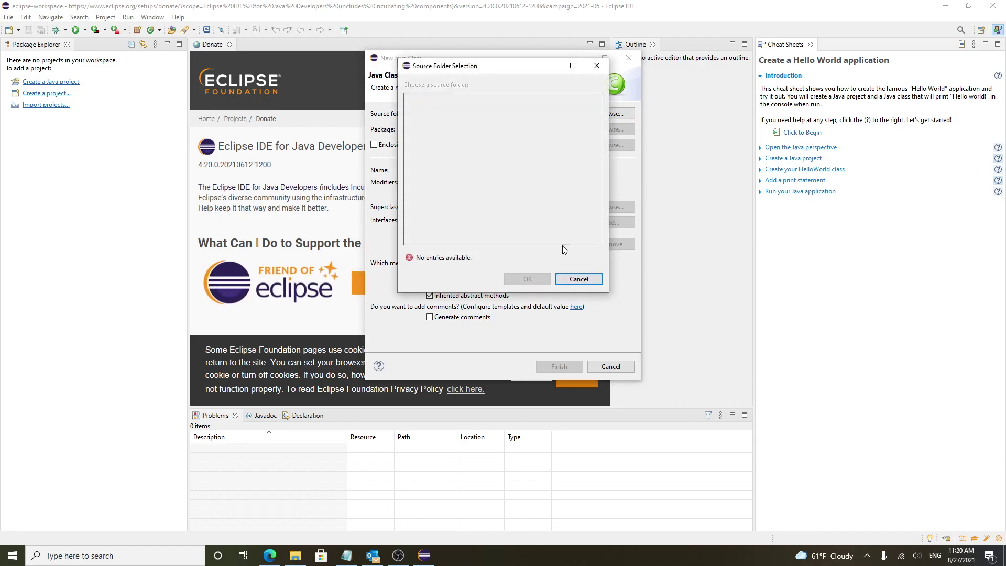
left_click(579, 280)
left_click(610, 367)
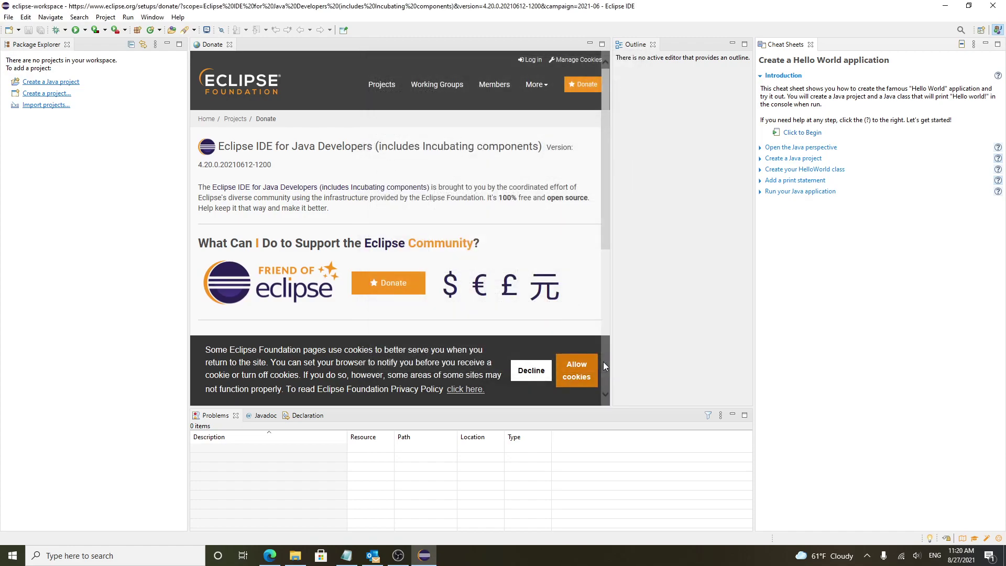
left_click(8, 18)
mouse_move(23, 31)
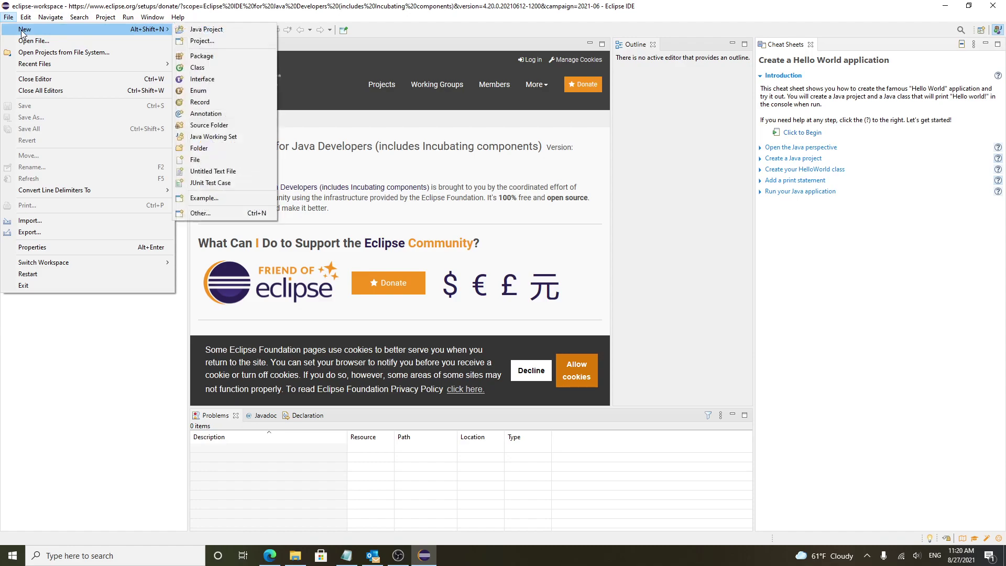
left_click(209, 44)
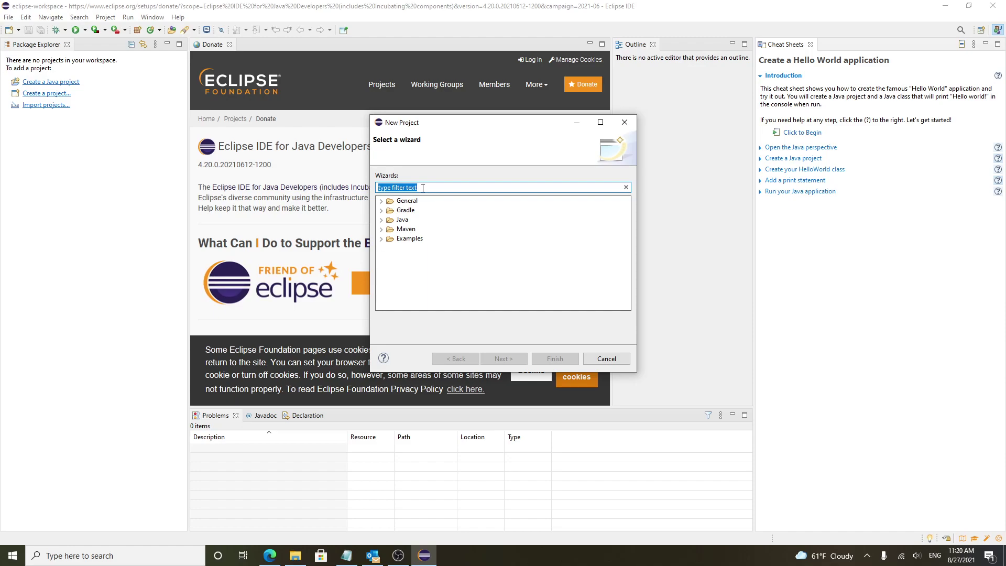
left_click(403, 222)
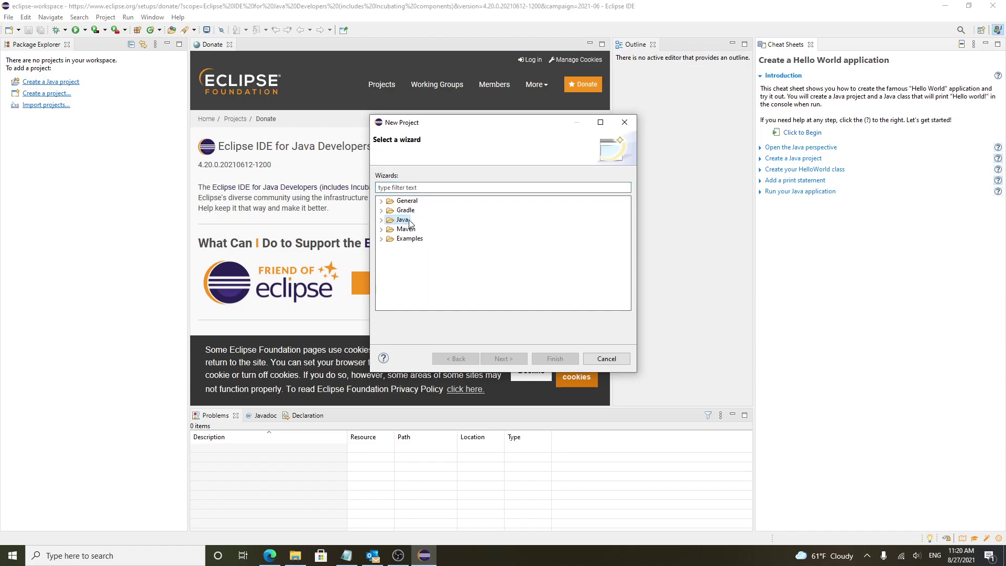
left_click(420, 187)
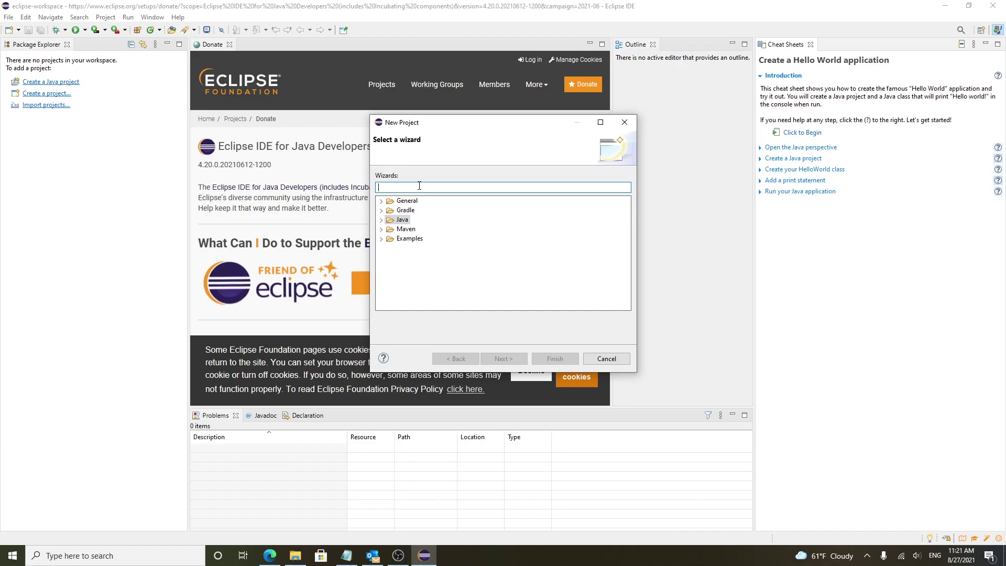
left_click(607, 360)
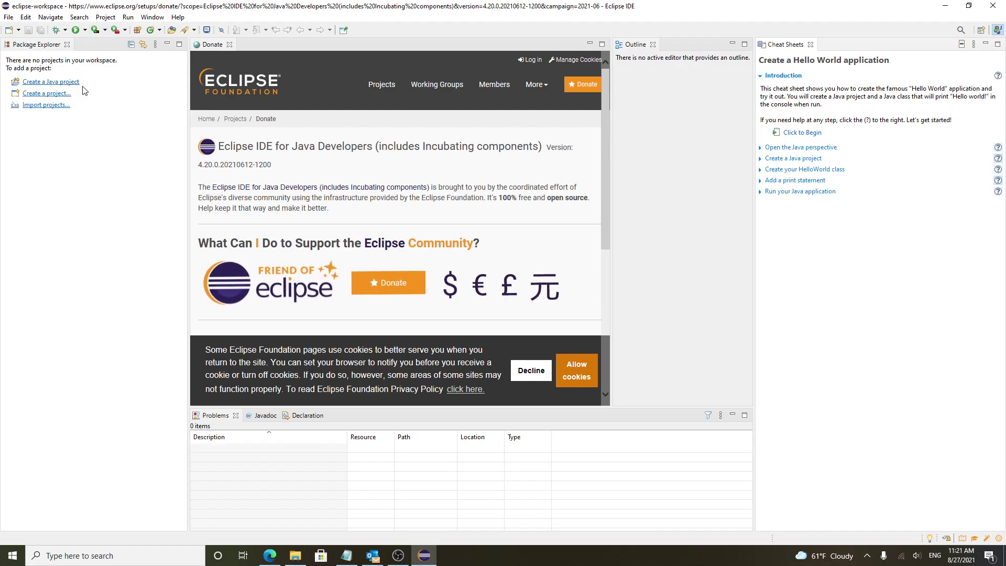
Step: Create a Java project named Test with the default JavaSE-16 settings and a module-info.java file for module Test
left_click(51, 83)
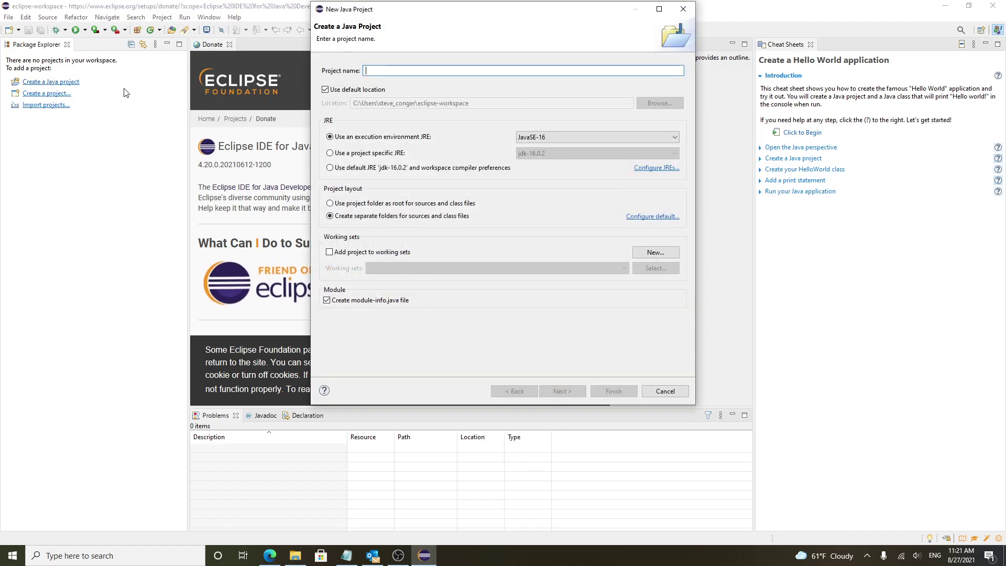
type("Test")
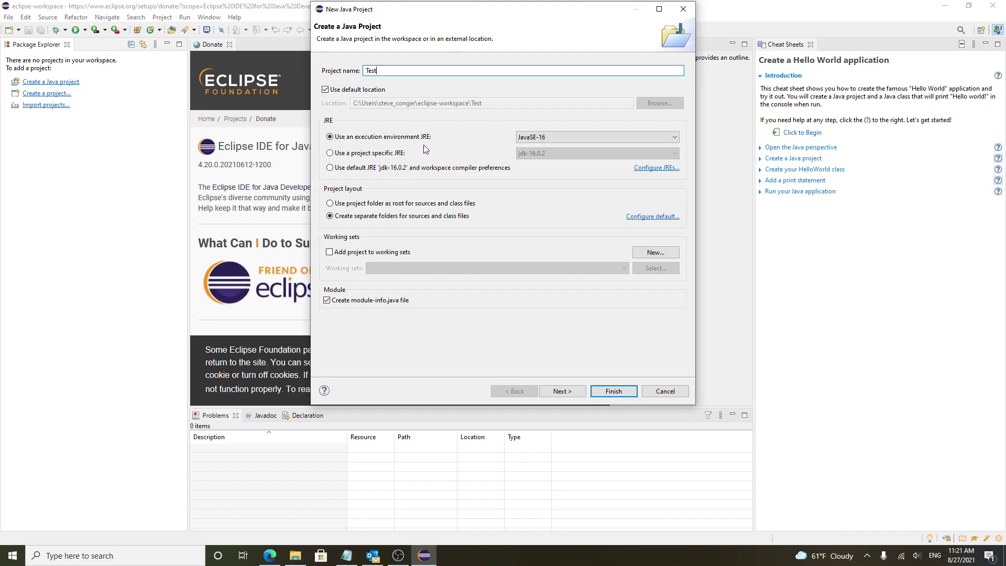
left_click(564, 391)
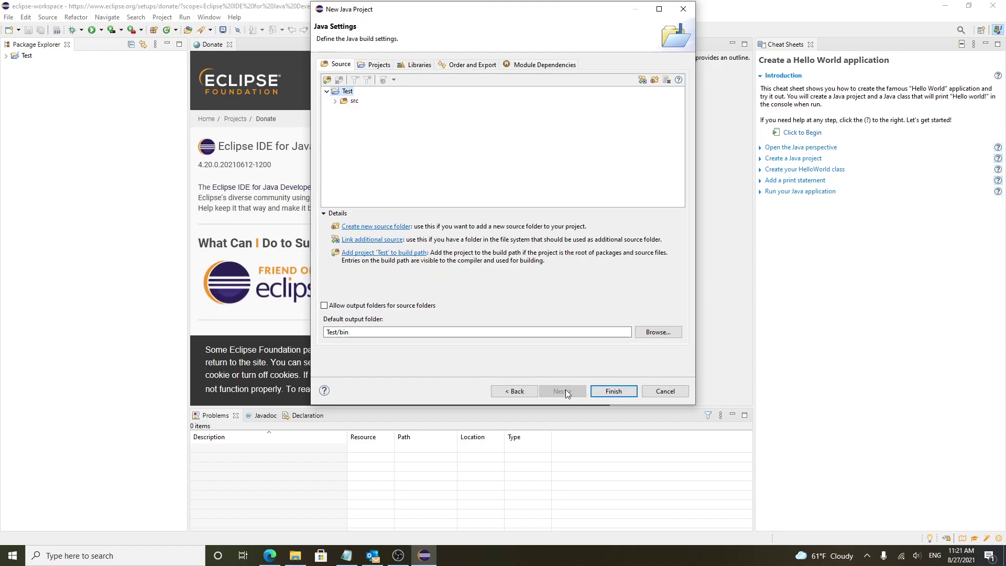
left_click(618, 395)
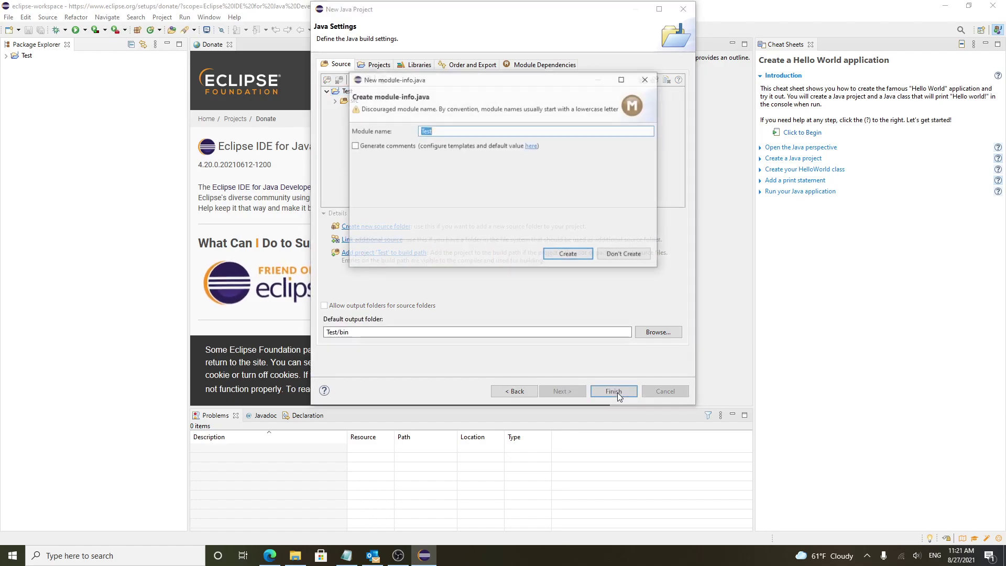
left_click(574, 260)
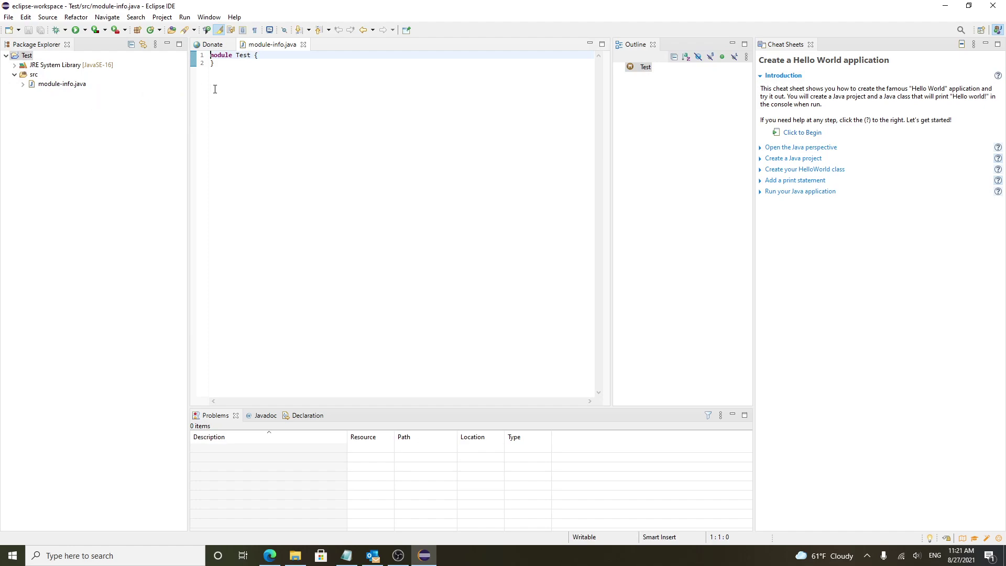
Step: Start a new Java class in the Test project's src folder and enter the author's com-prefixed package name
left_click(33, 76)
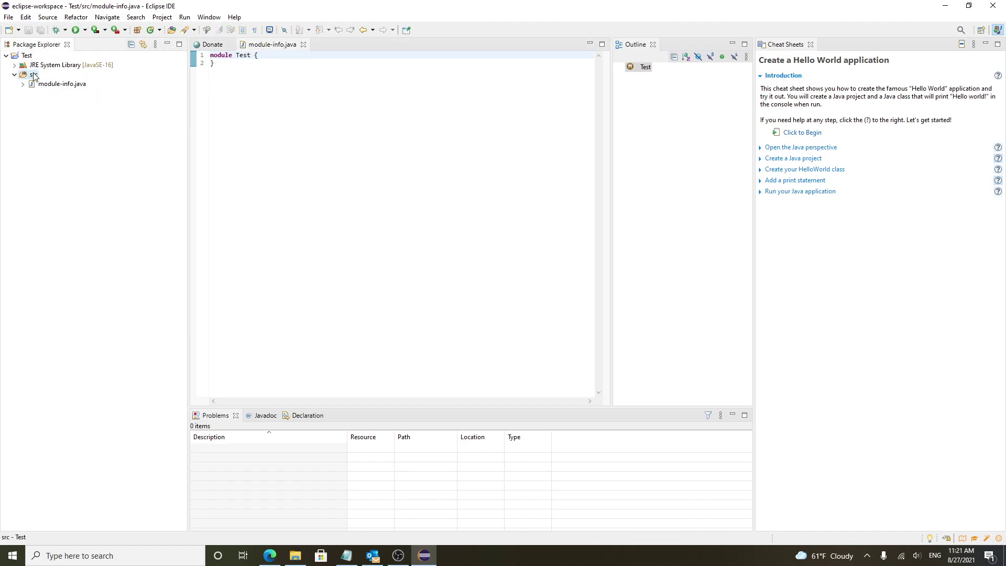
right_click(34, 76)
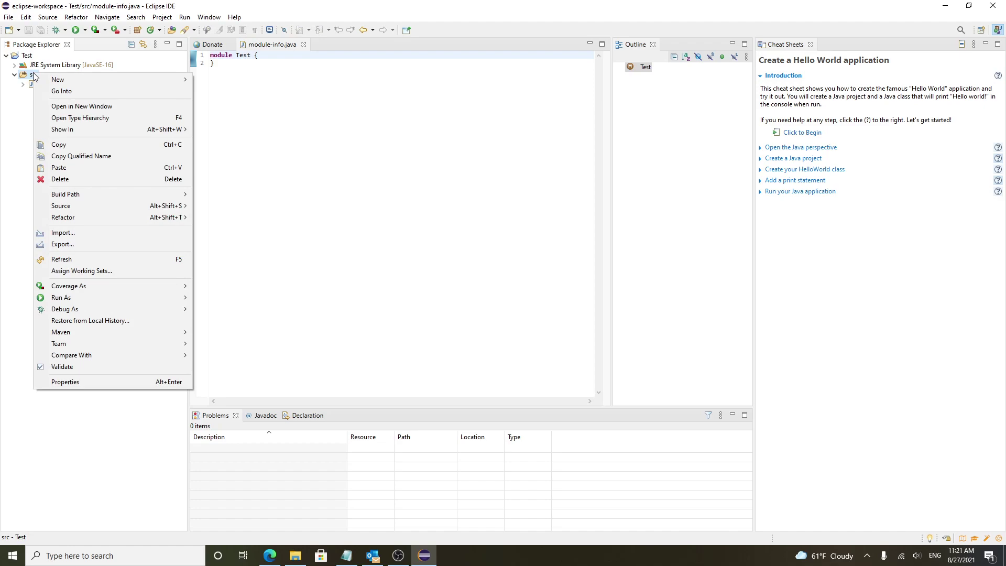
mouse_move(74, 83)
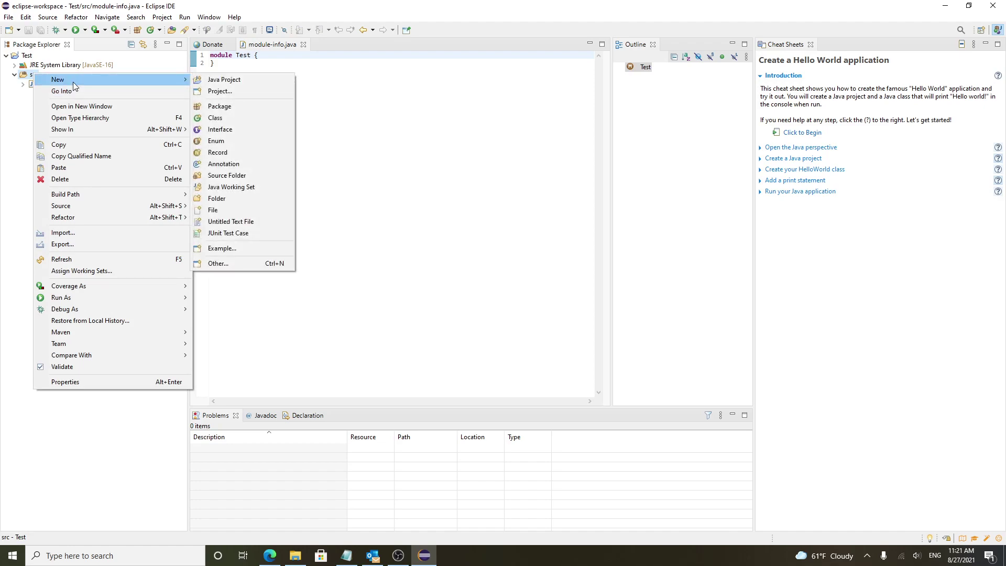
left_click(242, 119)
left_click(436, 129)
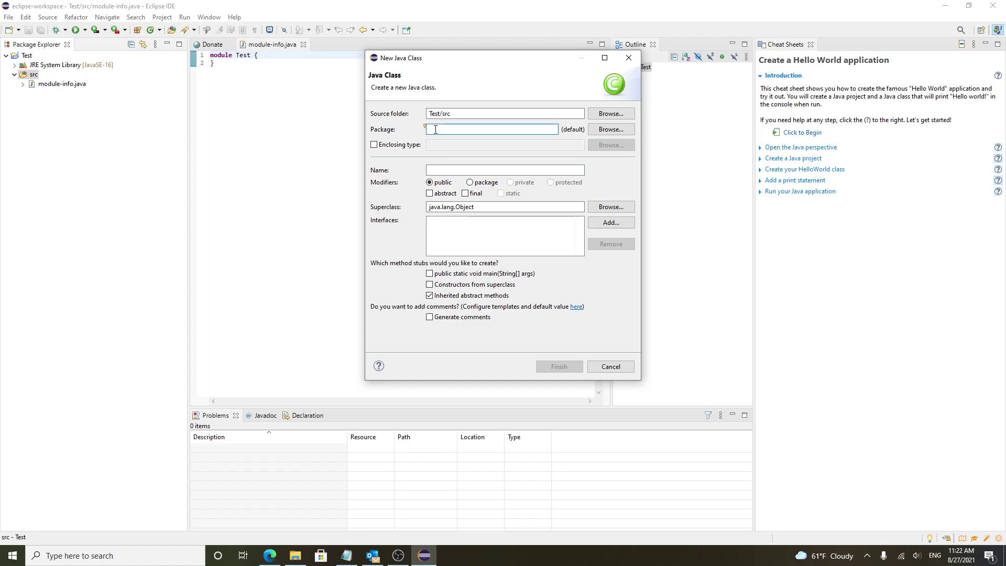
type("Test")
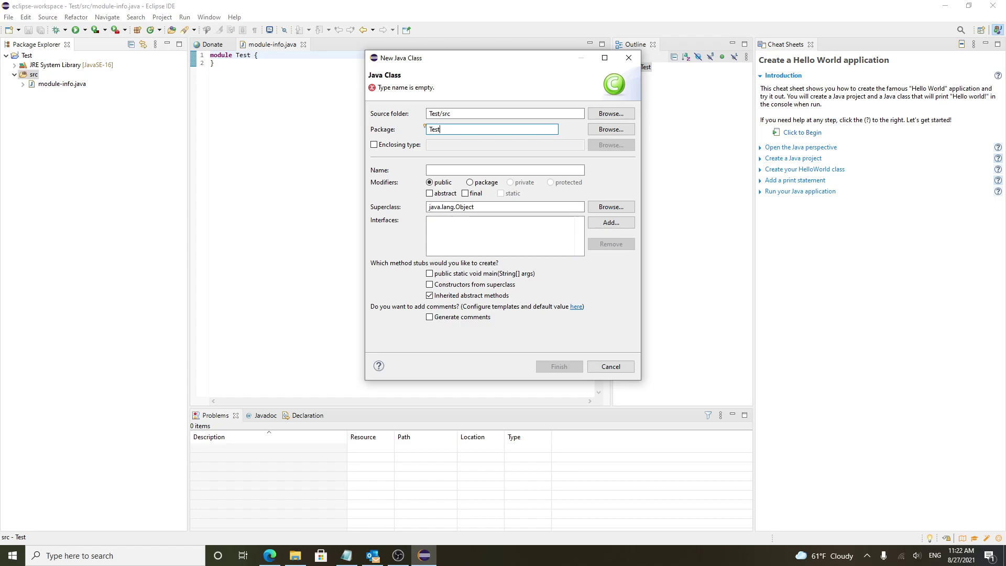
key("BackSpace")
key("BackSpace")
type("com.spconger")
Step: Name the class firstjava, include the public static void main(String[] args) method stub, and create the class
left_click(437, 169)
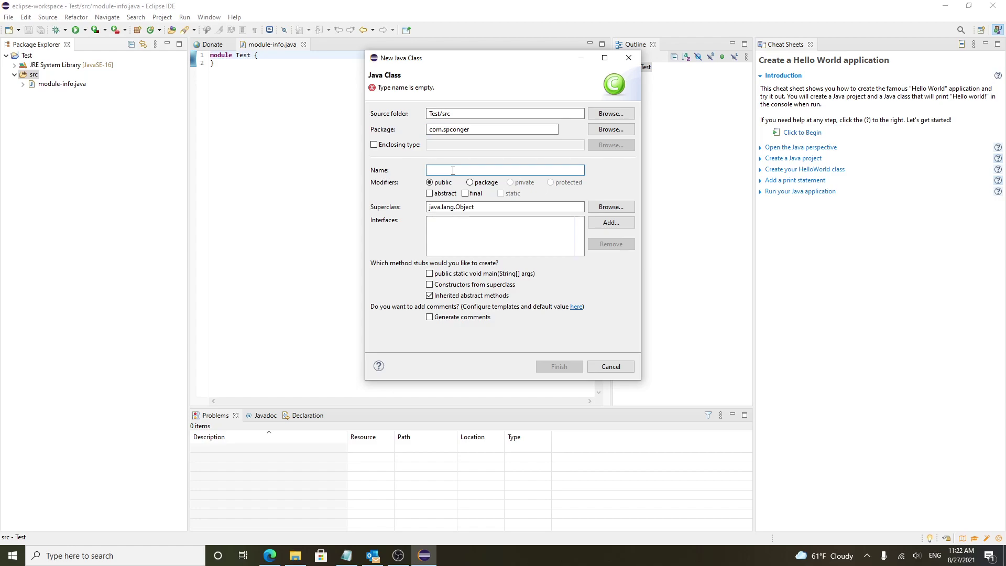
type("firs")
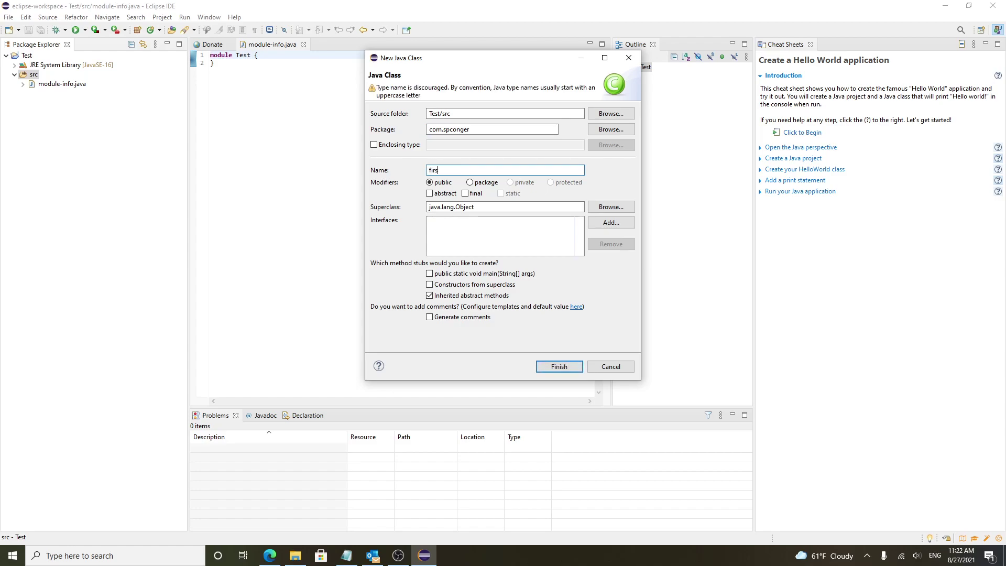
type("tjava")
left_click(430, 274)
left_click(563, 366)
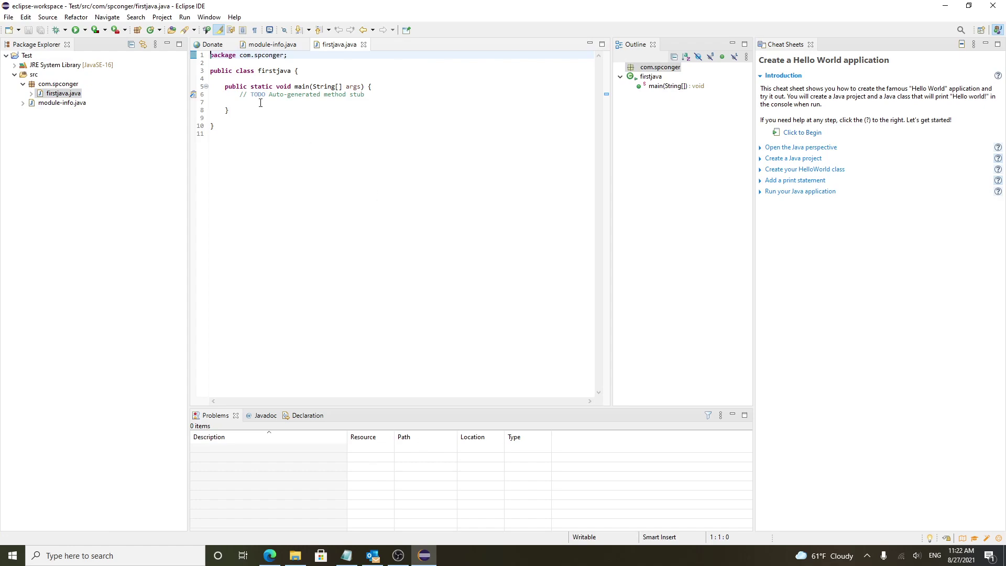
Step: Begin a System.out statement on the empty line below the TODO comment in the main method
key("Tab")
key("Tab")
key("Tab")
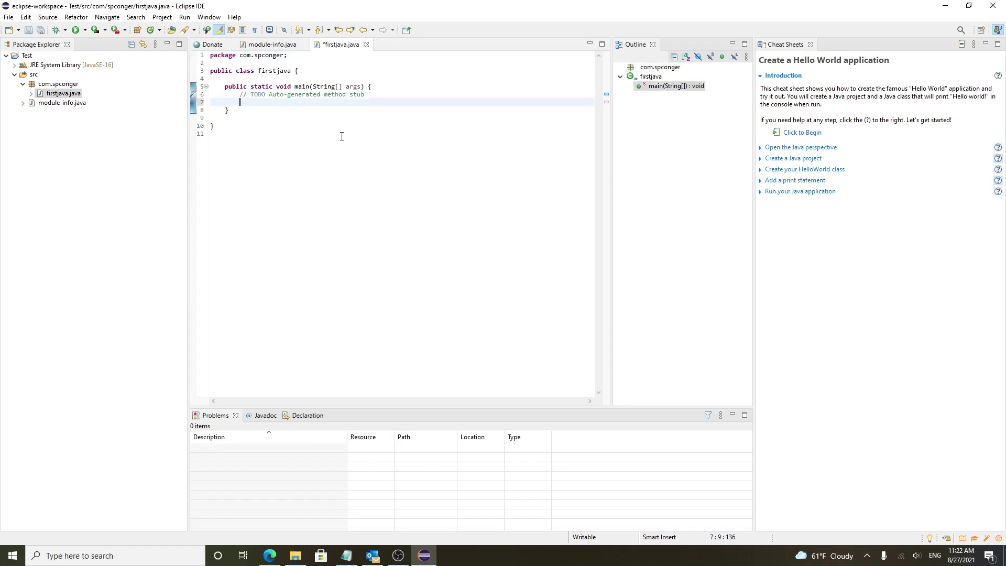
key("BackSpace")
type("system.out")
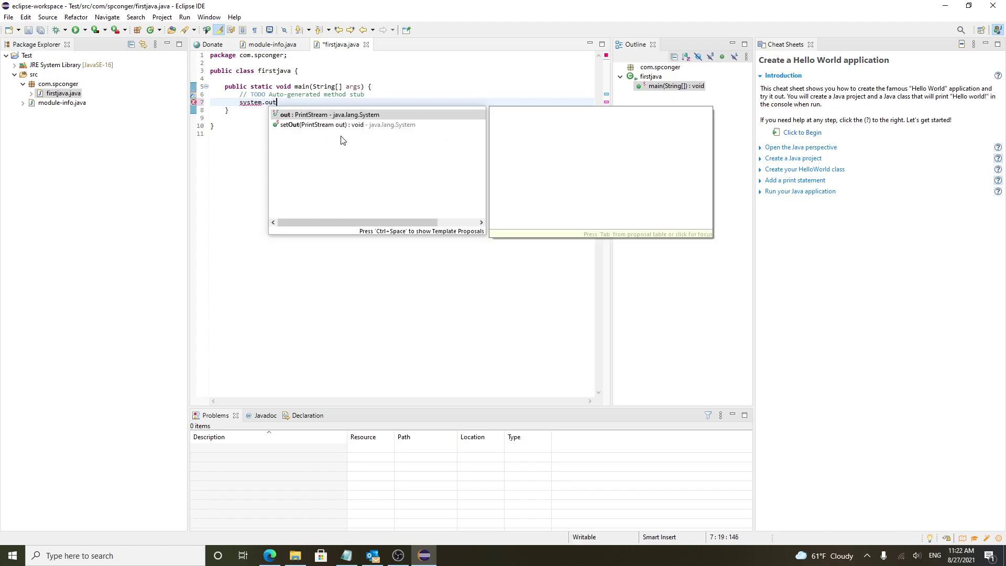
type(".prinln")
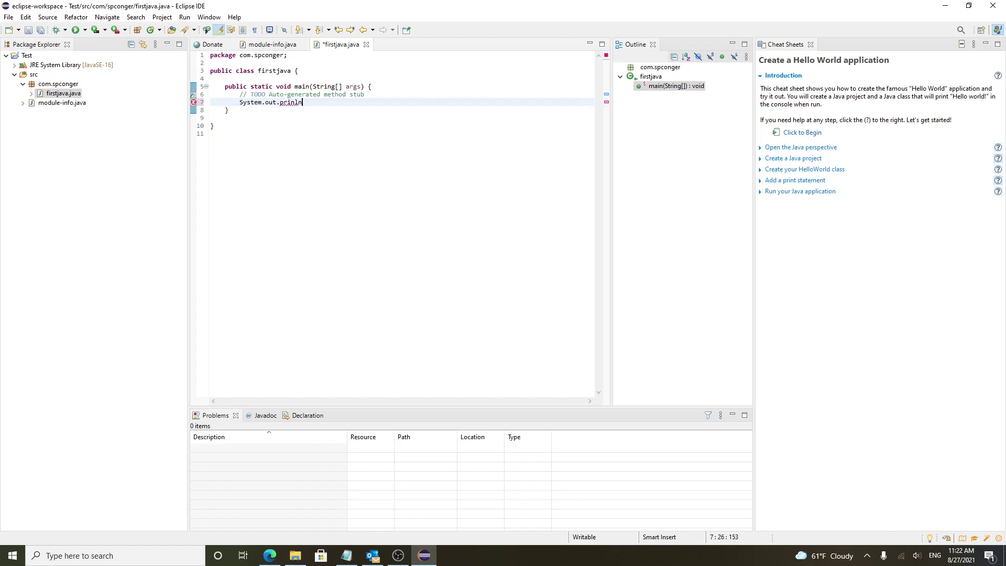
key("BackSpace")
type("tln")
key("BackSpace")
key("BackSpace")
key("BackSpace")
key("BackSpace")
key("BackSpace")
key("BackSpace")
key("BackSpace")
key("BackSpace")
Step: Extend System.out with a println call using the println(char x) completion proposal
type(".pr")
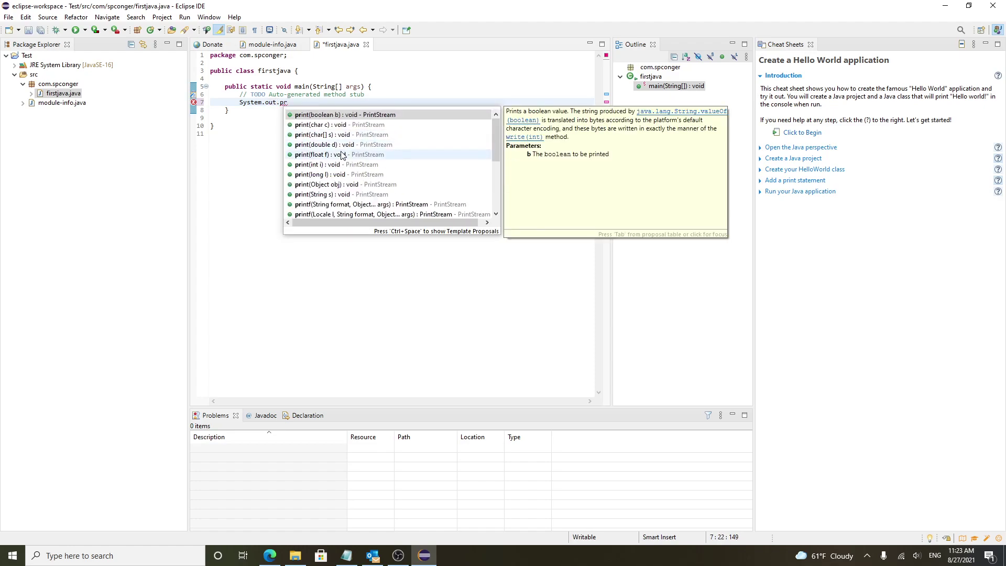
scroll(342, 157, "down", 1)
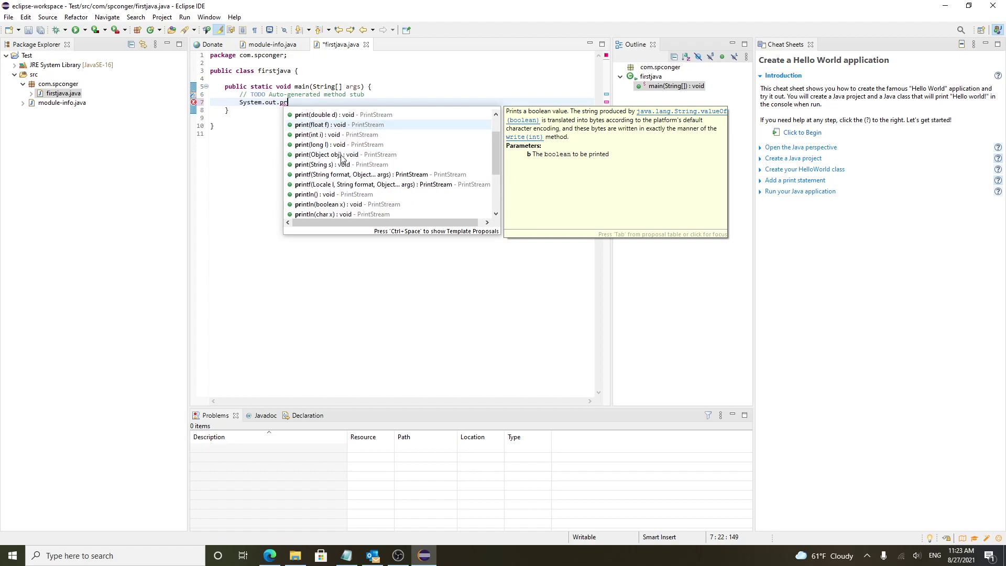
left_click(313, 215)
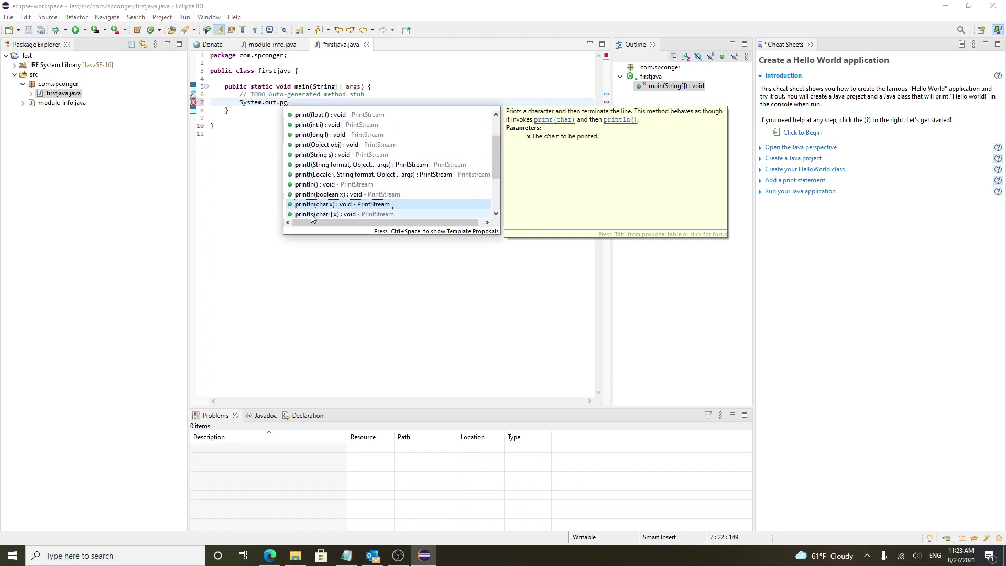
double_click(308, 205)
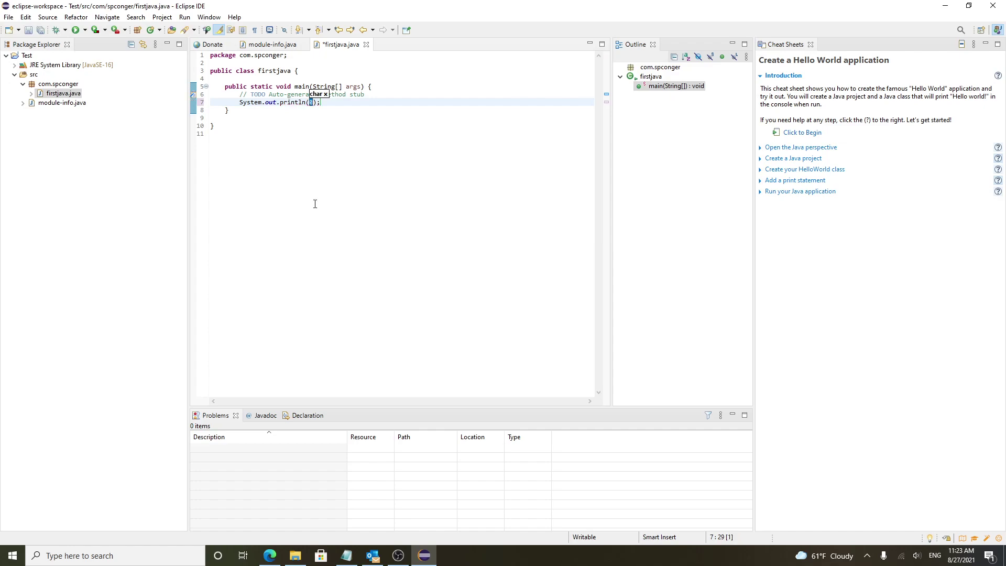
Step: Replace the println argument with the string "hello World"
type("'")
key("BackSpace")
type("\"hello Workd")
key("BackSpace")
key("BackSpace")
type("ld")
left_click(317, 208)
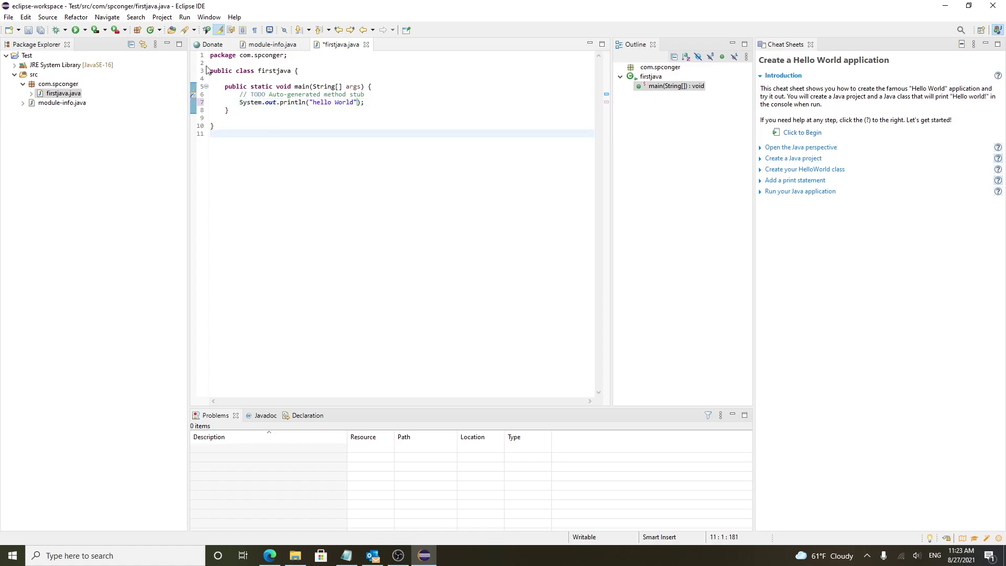
Step: Save firstjava.java and run it as a Java application
left_click(9, 17)
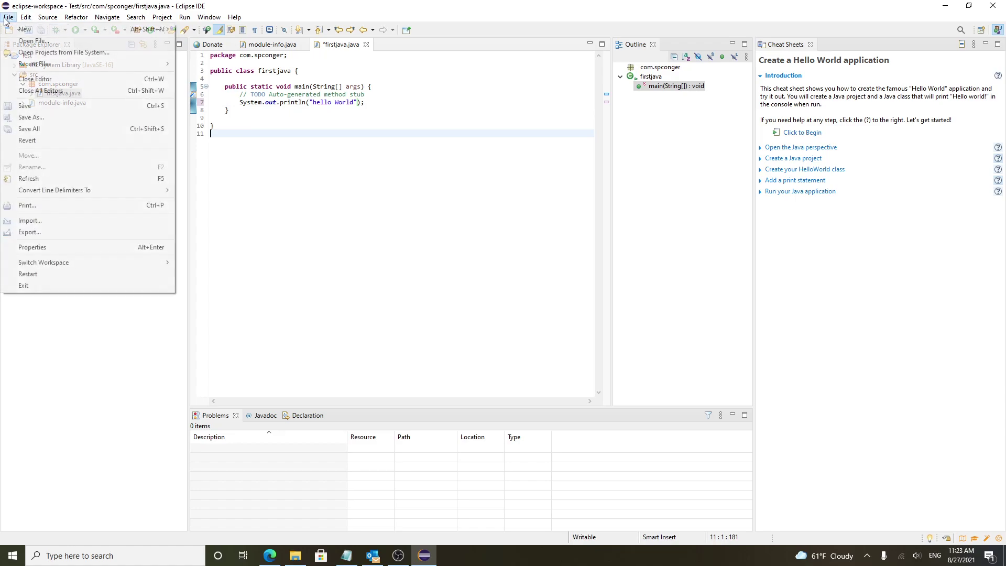
left_click(24, 105)
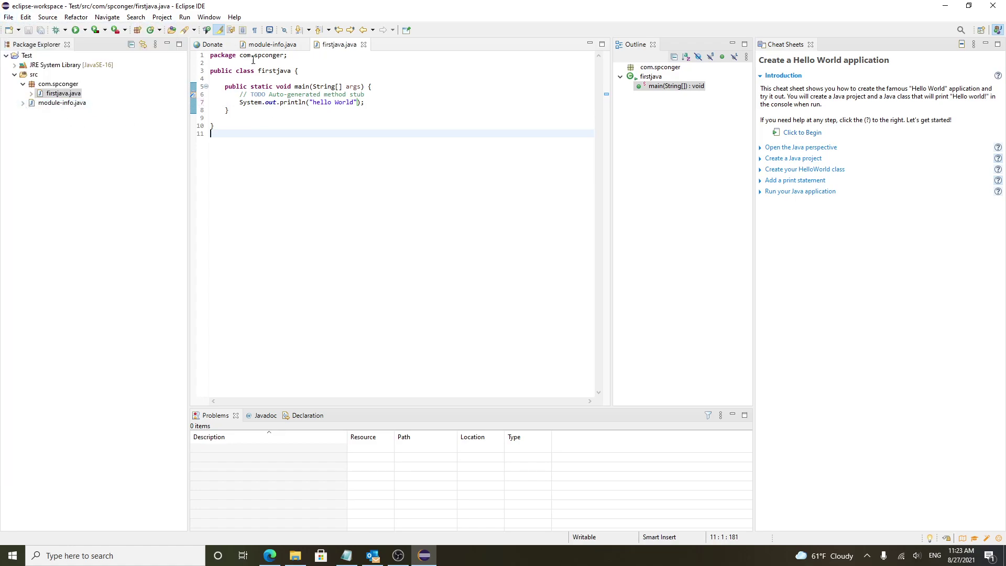
left_click(76, 30)
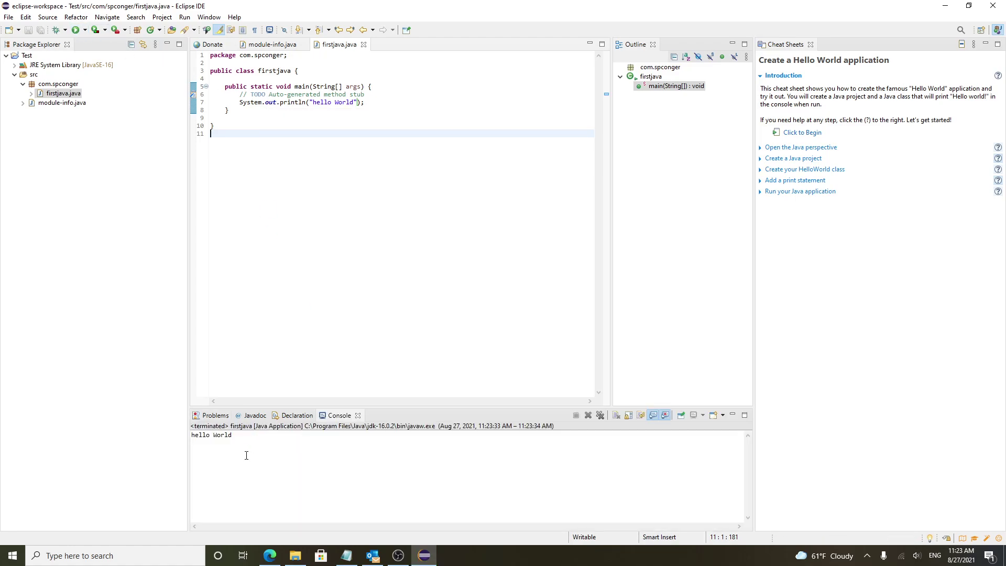
Step: Check the program's console output, and review the Java SE Development Kit, Eclipse and Hello World items in the Notepad checklist
left_click_drag(242, 439, 191, 435)
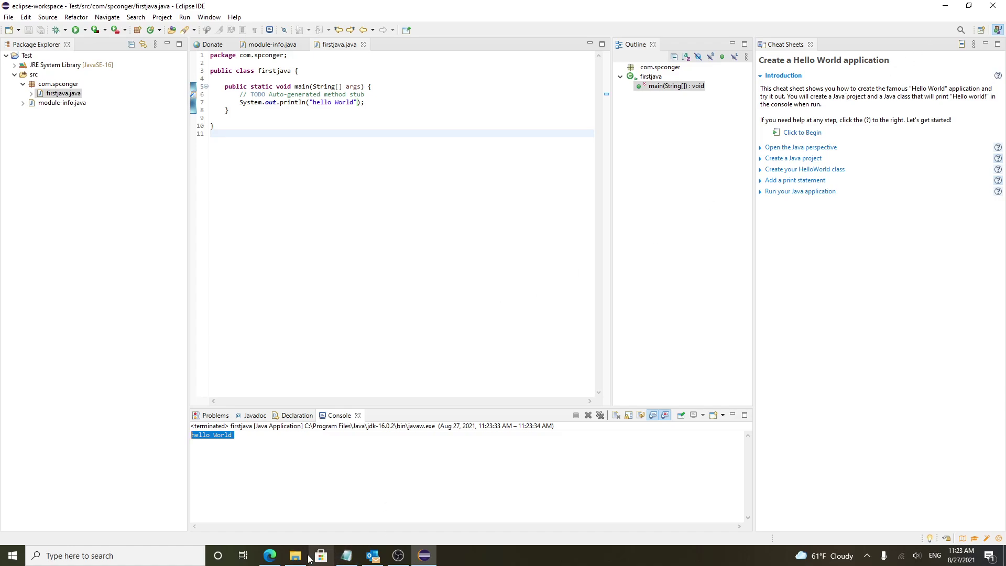
left_click(349, 557)
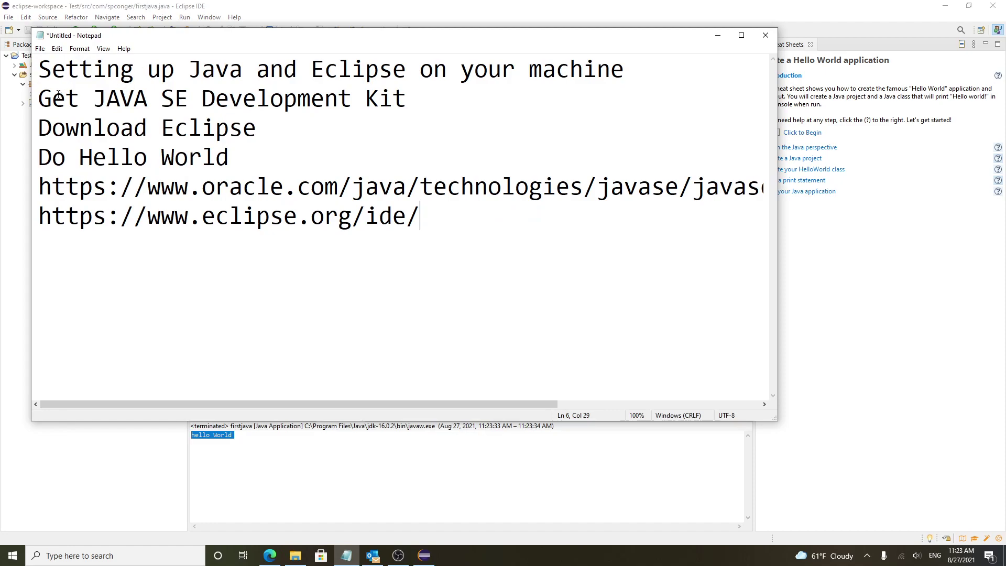
left_click_drag(39, 98, 409, 94)
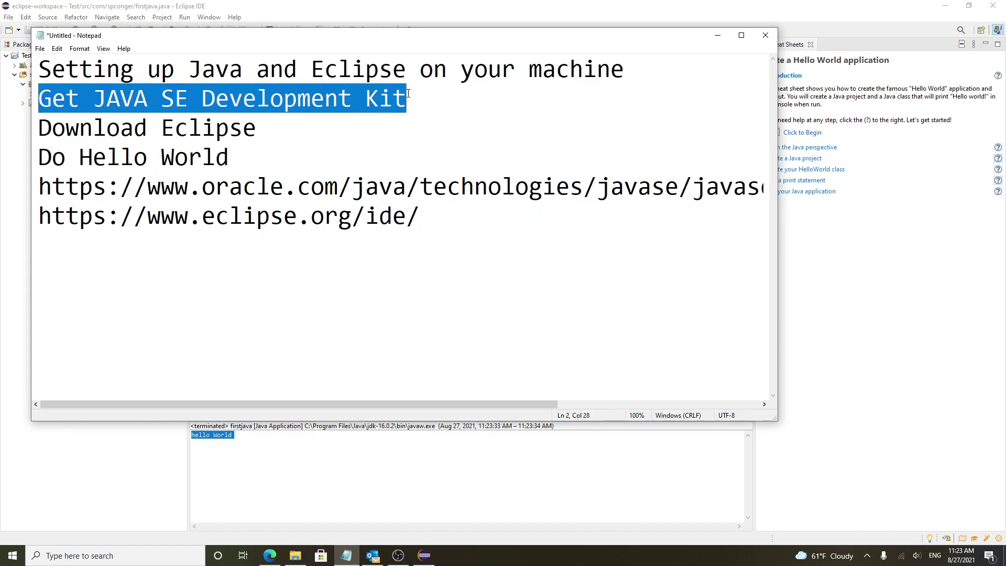
left_click_drag(40, 127, 304, 139)
left_click_drag(34, 157, 431, 173)
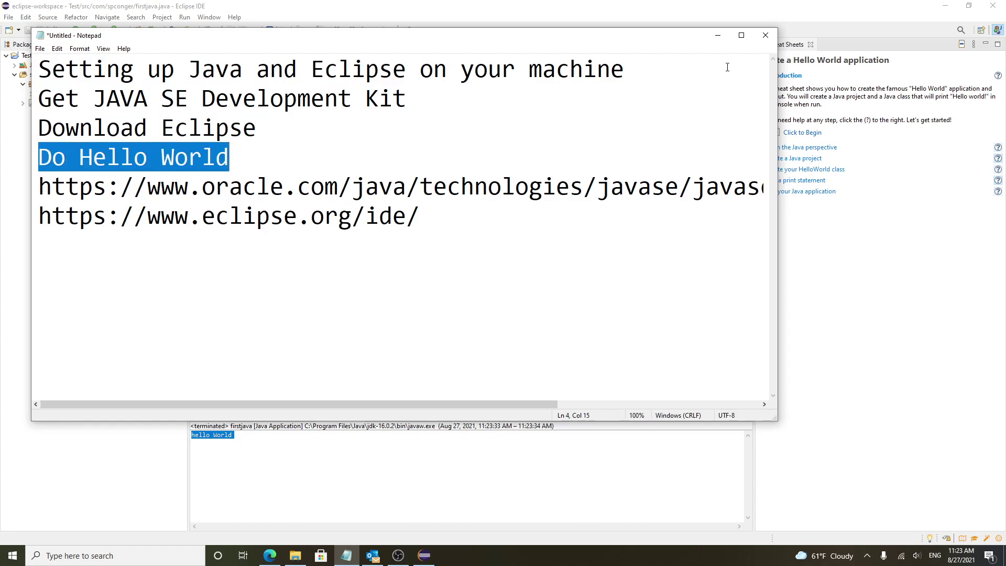
Step: Keep the unsaved Notepad checklist open but minimize it to return to Eclipse
left_click(762, 35)
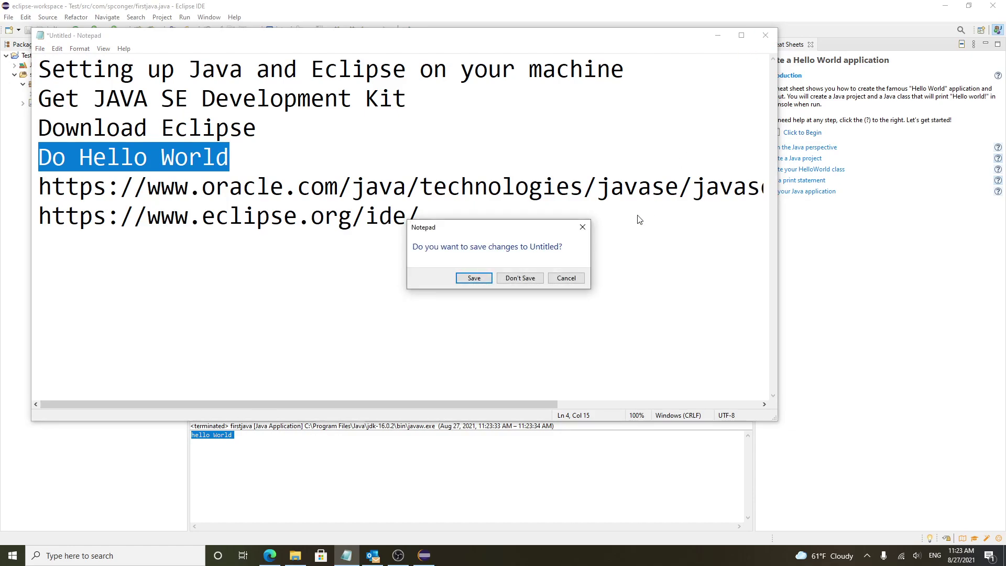
left_click(563, 277)
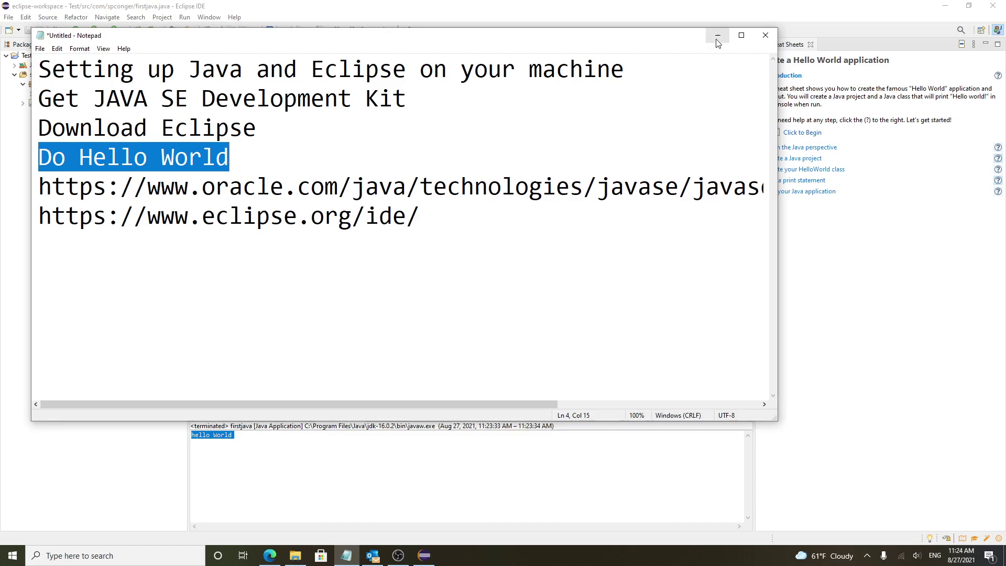
left_click(719, 35)
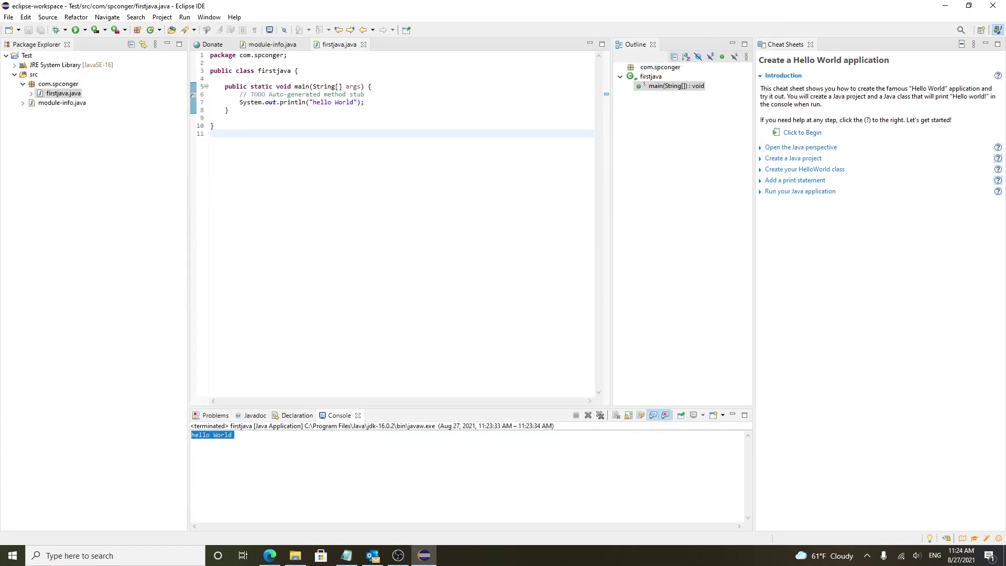